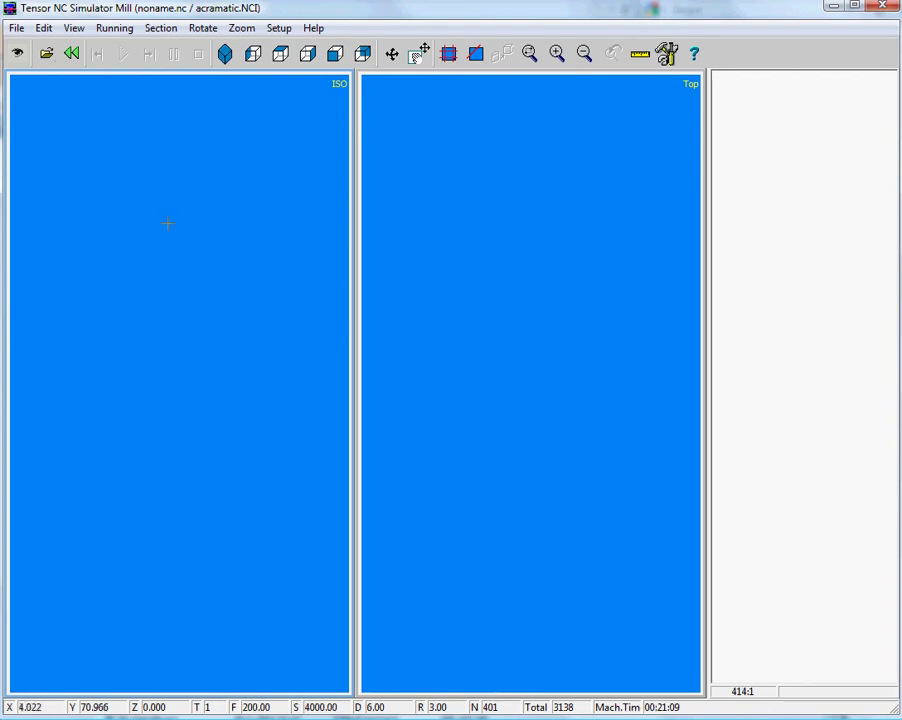
Open the DEMO2.NC example program from the examples folder.
click(45, 57)
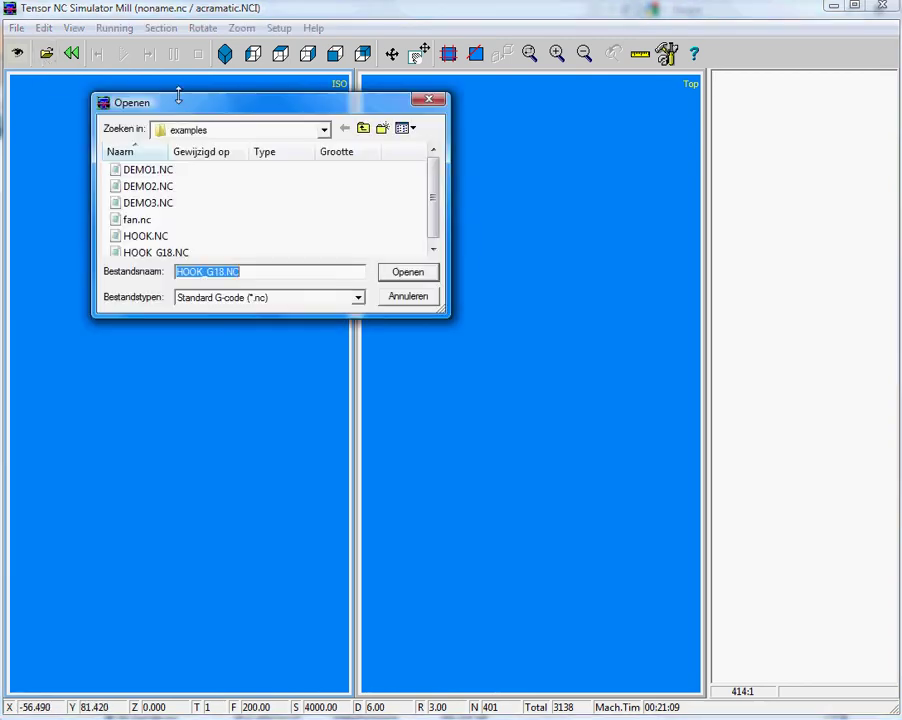
drag(184, 106, 230, 128)
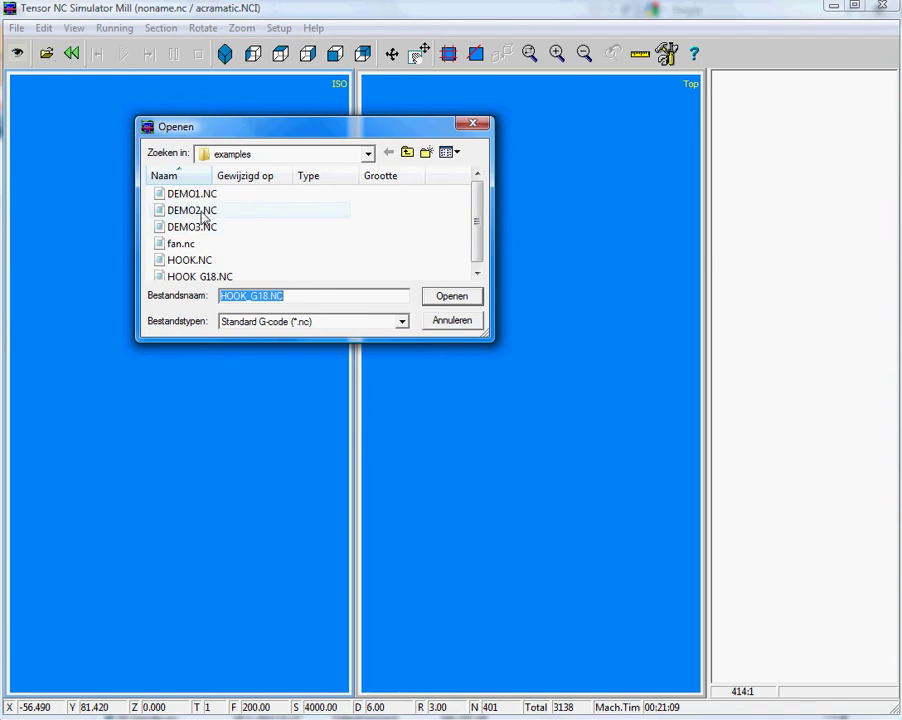
click(200, 210)
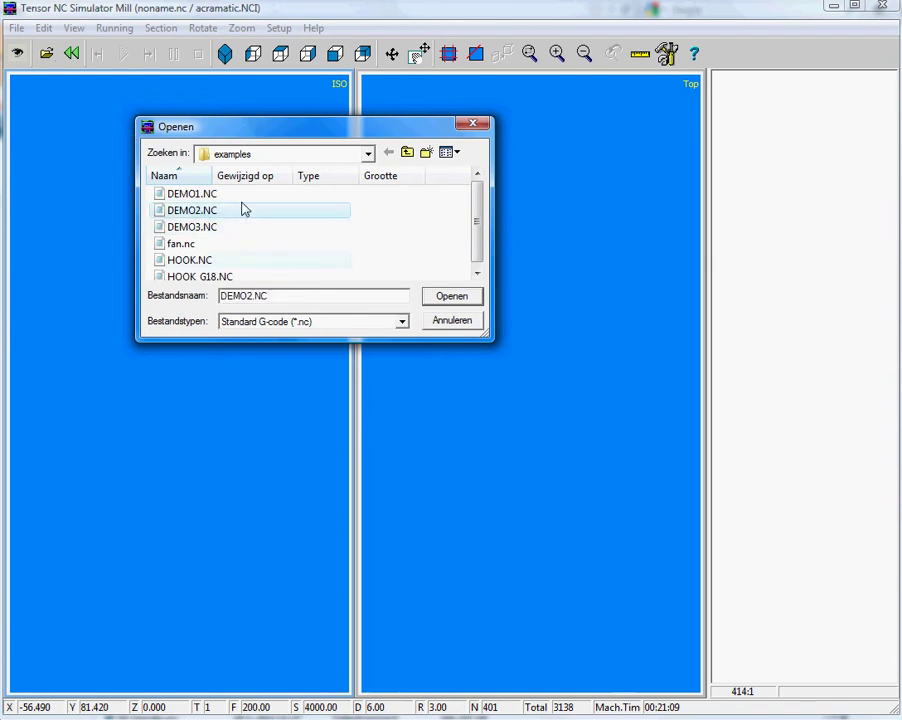
click(462, 299)
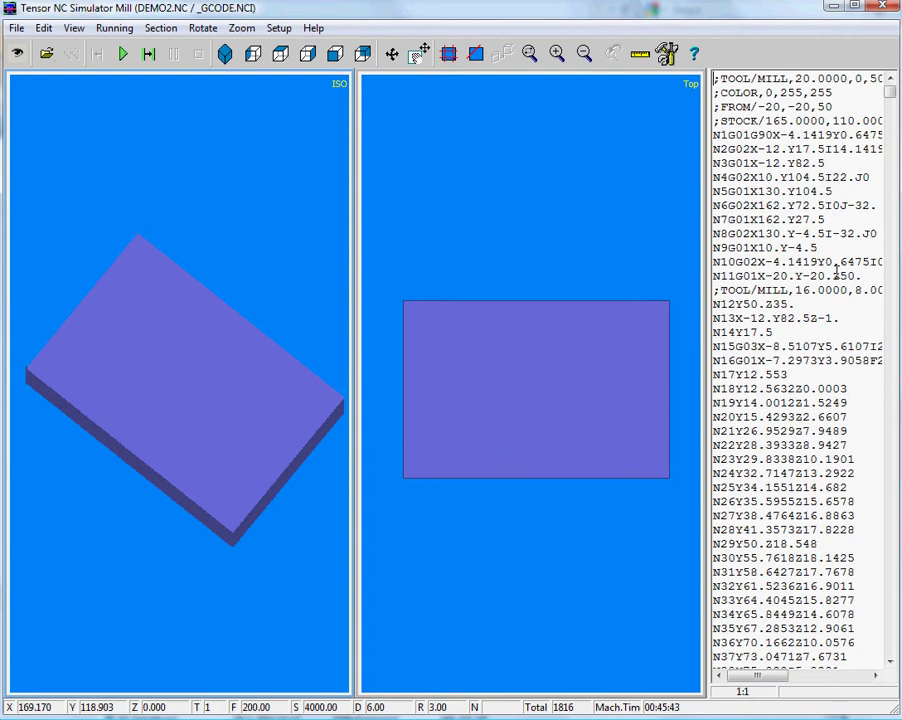
click(836, 275)
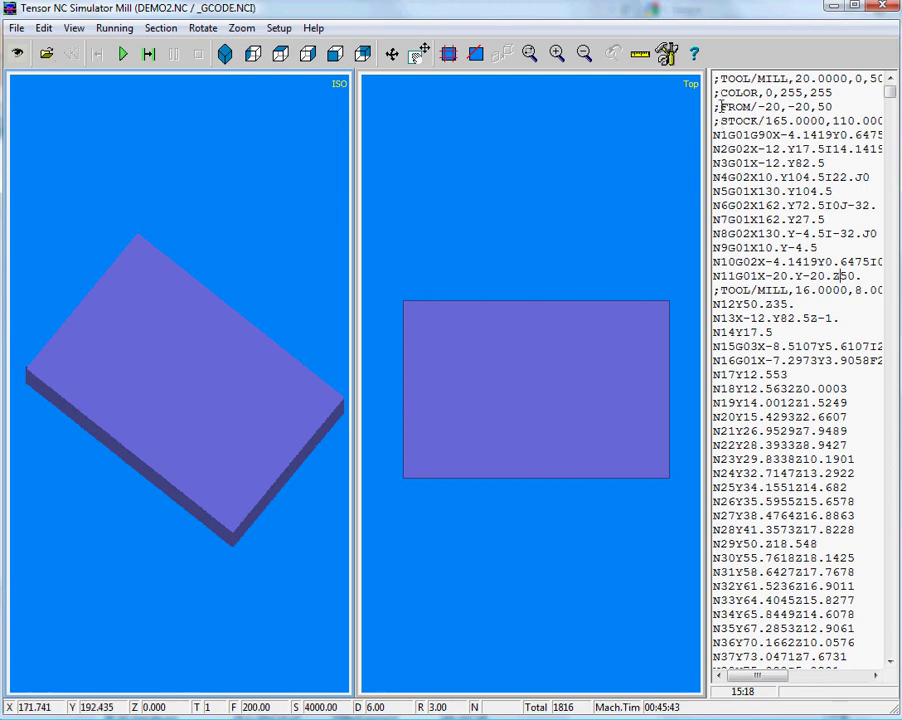
drag(715, 121, 838, 121)
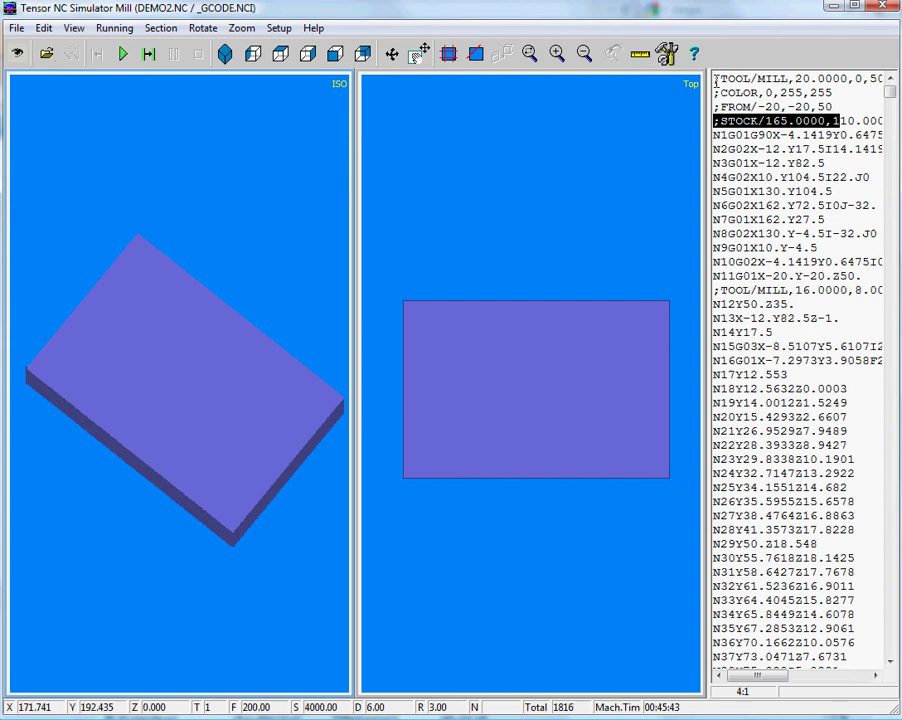
drag(717, 79, 828, 79)
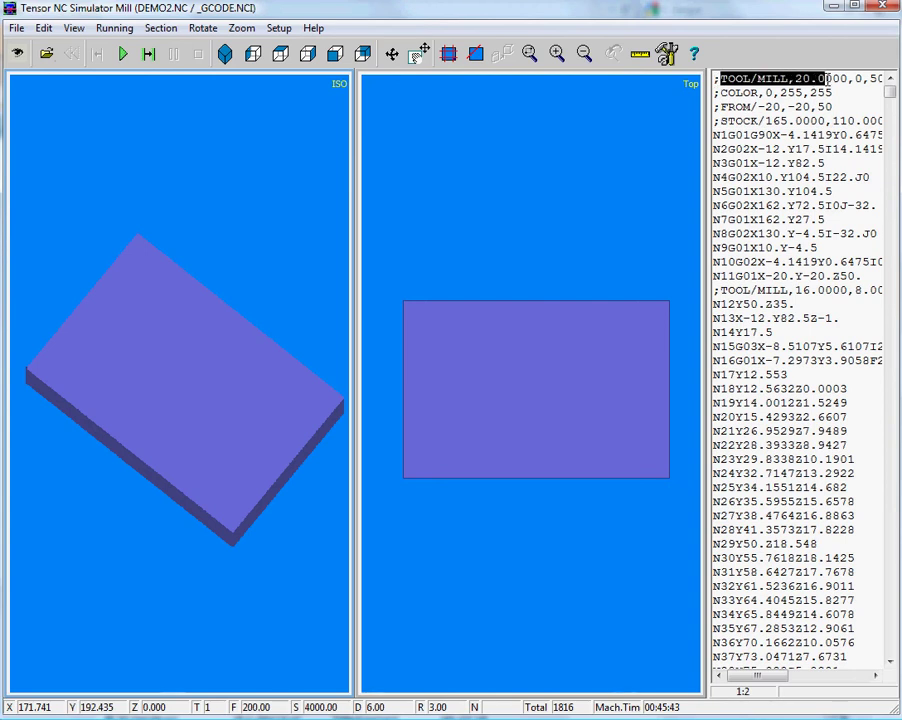
click(749, 191)
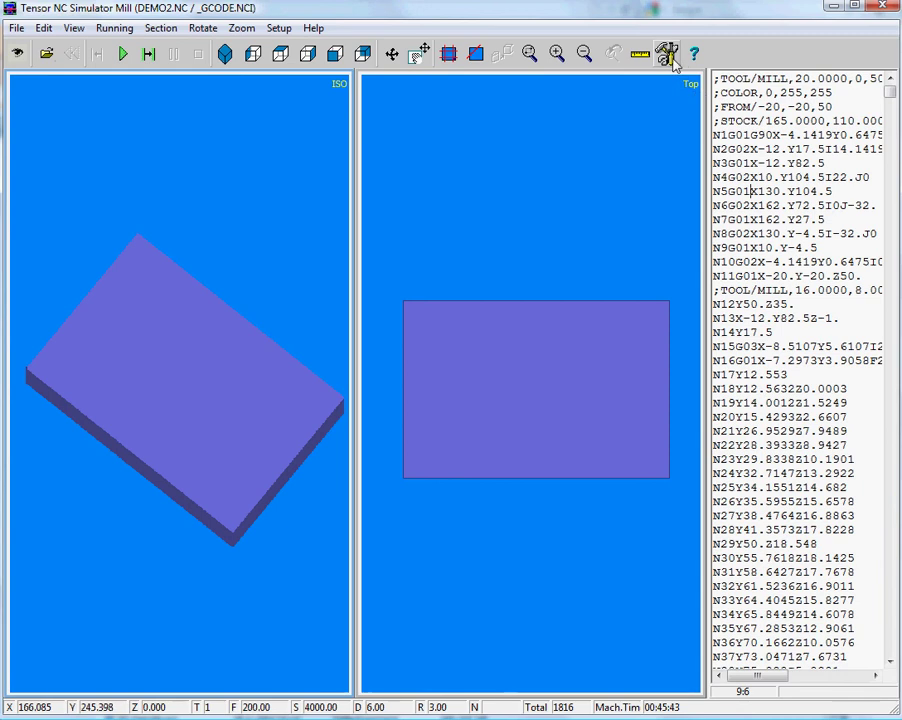
right_click(715, 79)
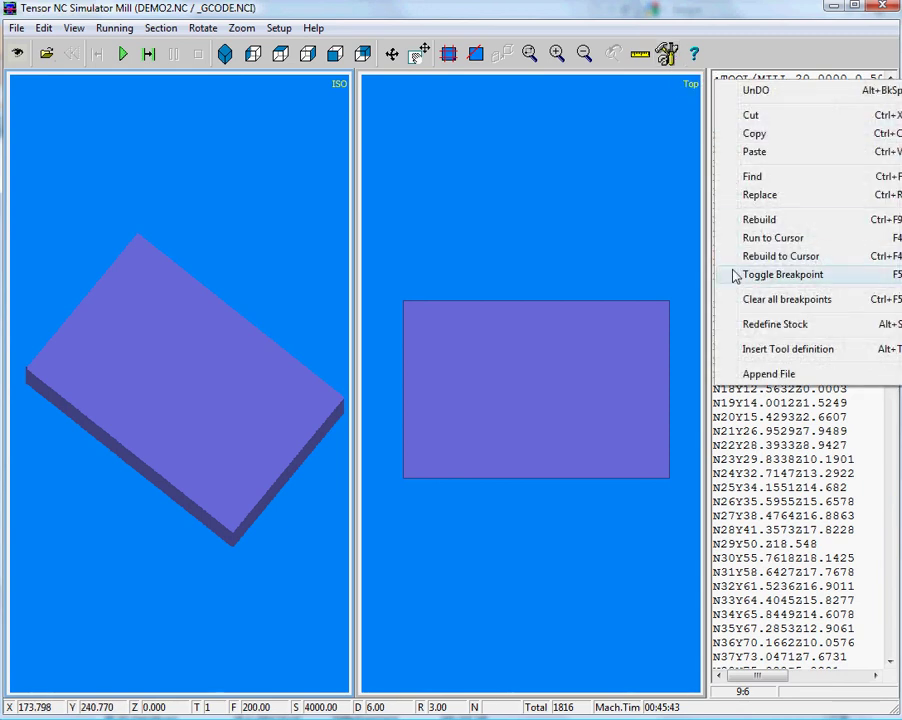
click(754, 349)
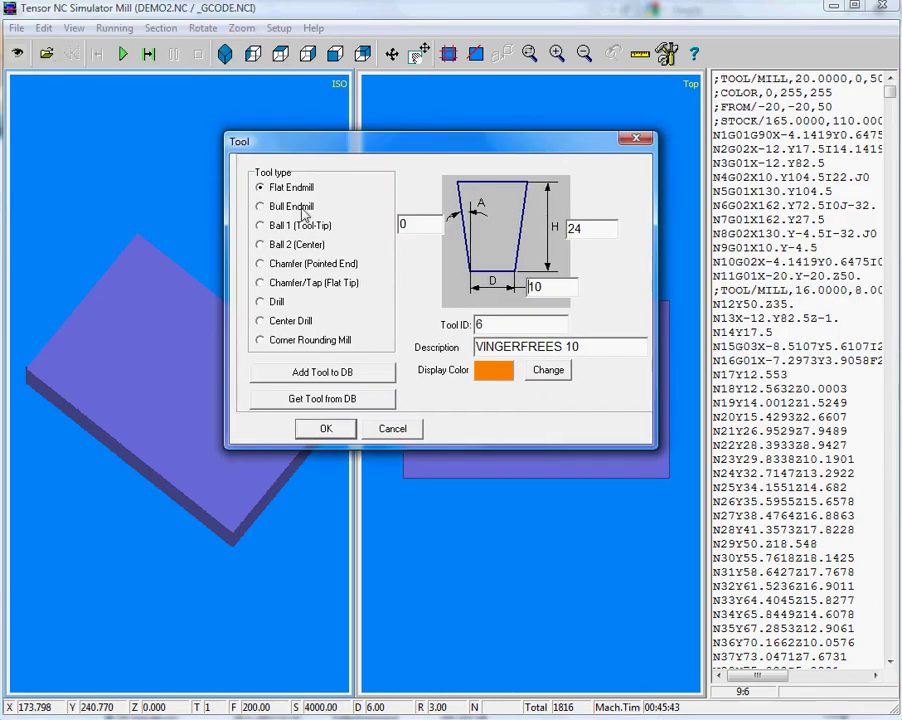
click(290, 206)
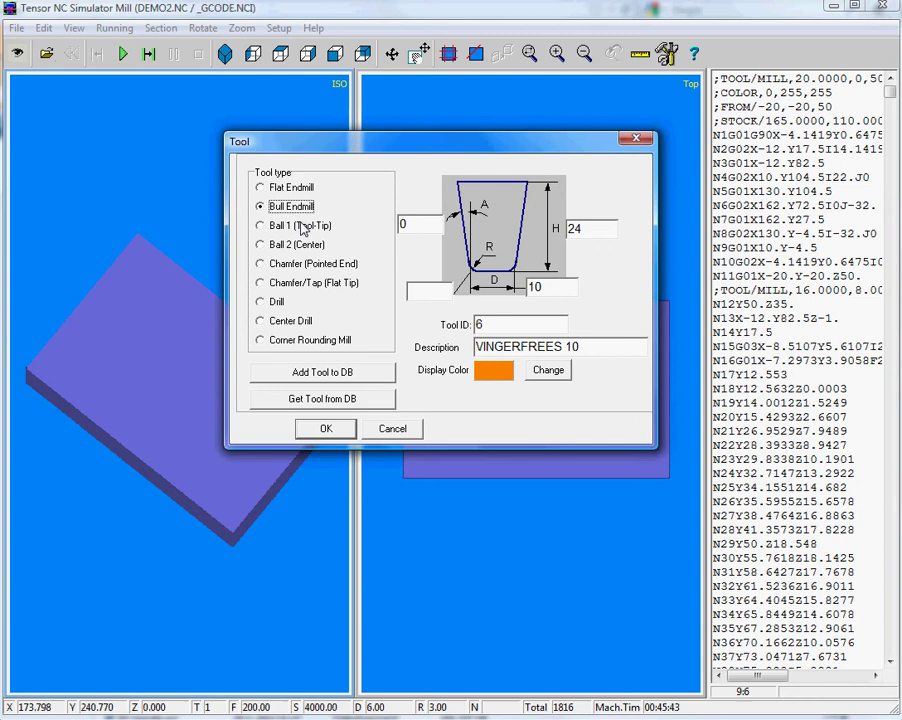
click(302, 226)
click(292, 245)
click(286, 264)
click(284, 283)
click(274, 303)
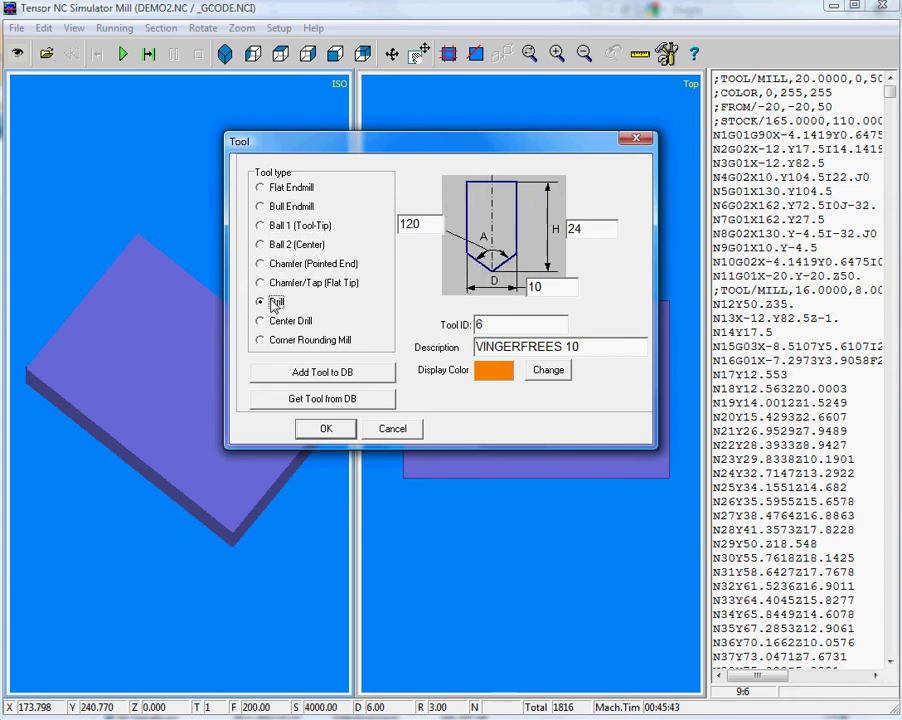
click(392, 429)
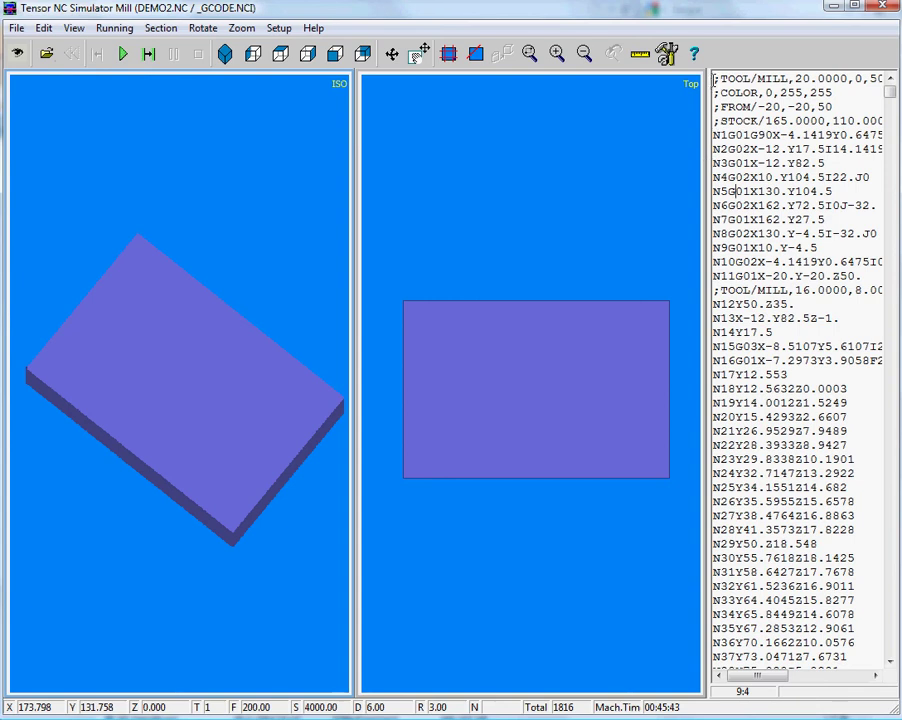
Highlight the TOOL/MILL and STOCK definition lines, then start and pause the simulation.
drag(714, 79, 800, 79)
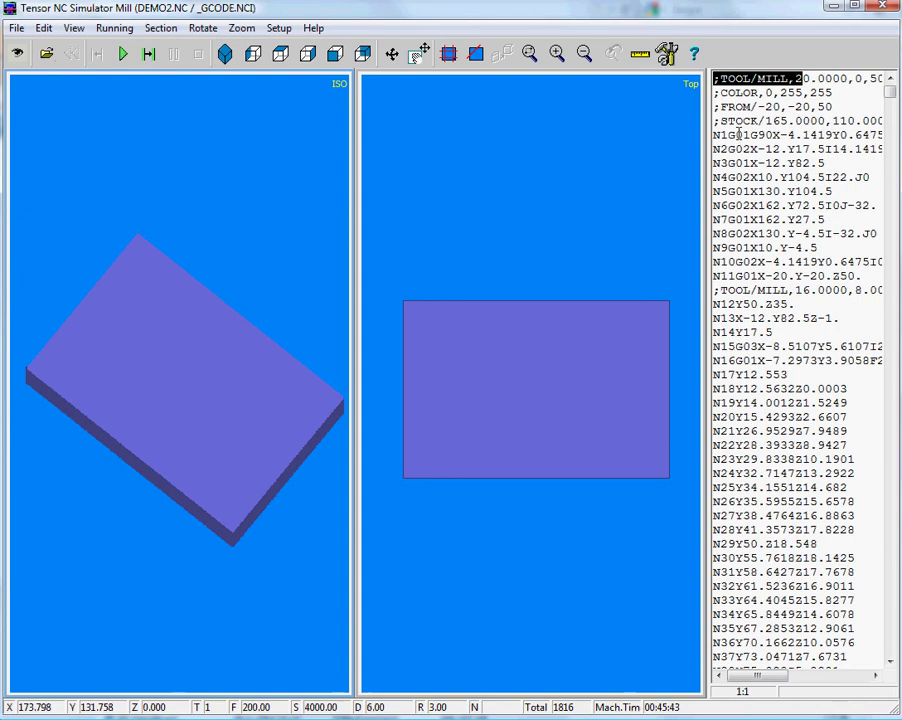
drag(716, 121, 838, 120)
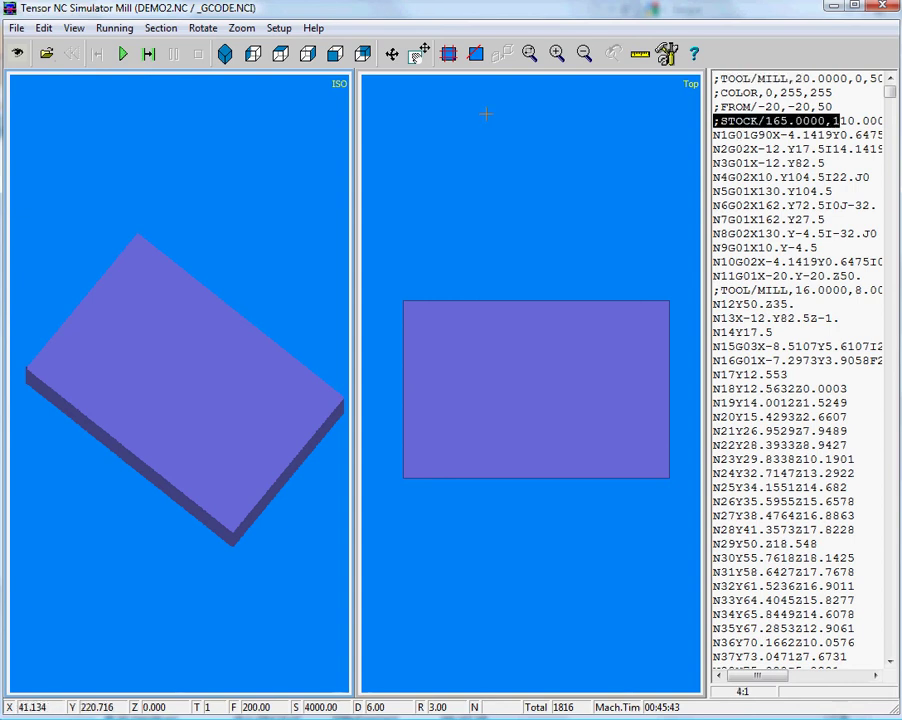
click(124, 55)
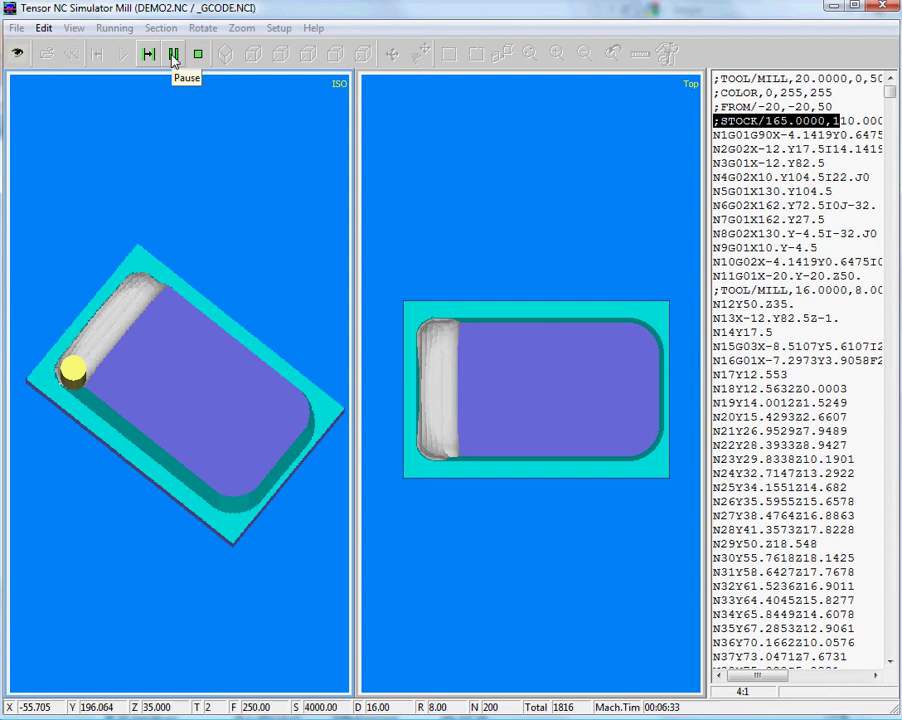
click(173, 55)
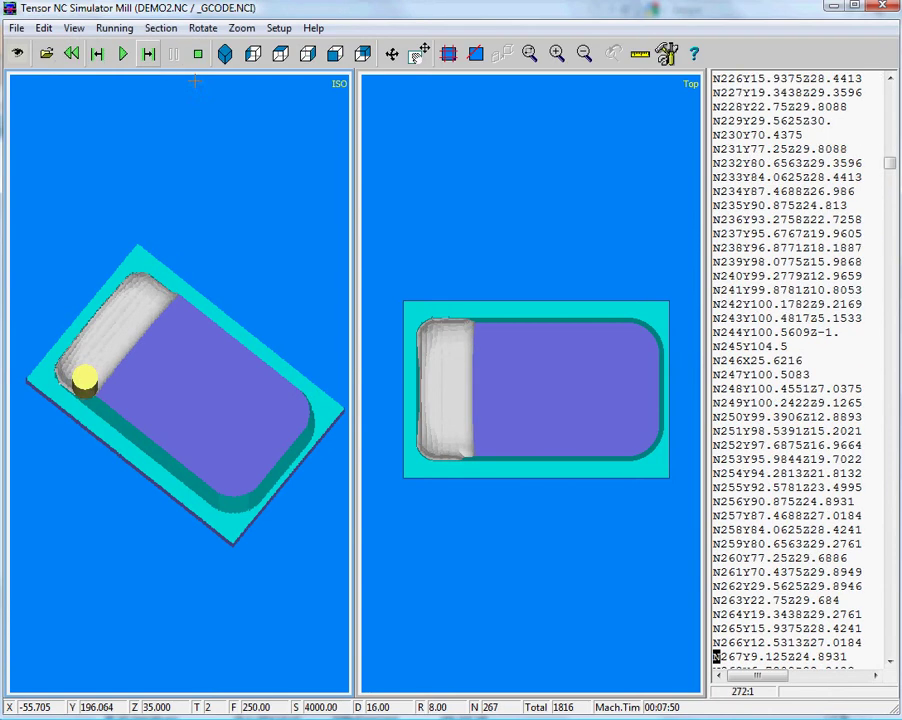
Rotate the ISO view to a side angle, resume, and stop the simulation at N593.
click(418, 54)
mouse_move(261, 393)
mouse_down()
mouse_move(231, 345)
mouse_move(188, 323)
mouse_move(171, 346)
mouse_up()
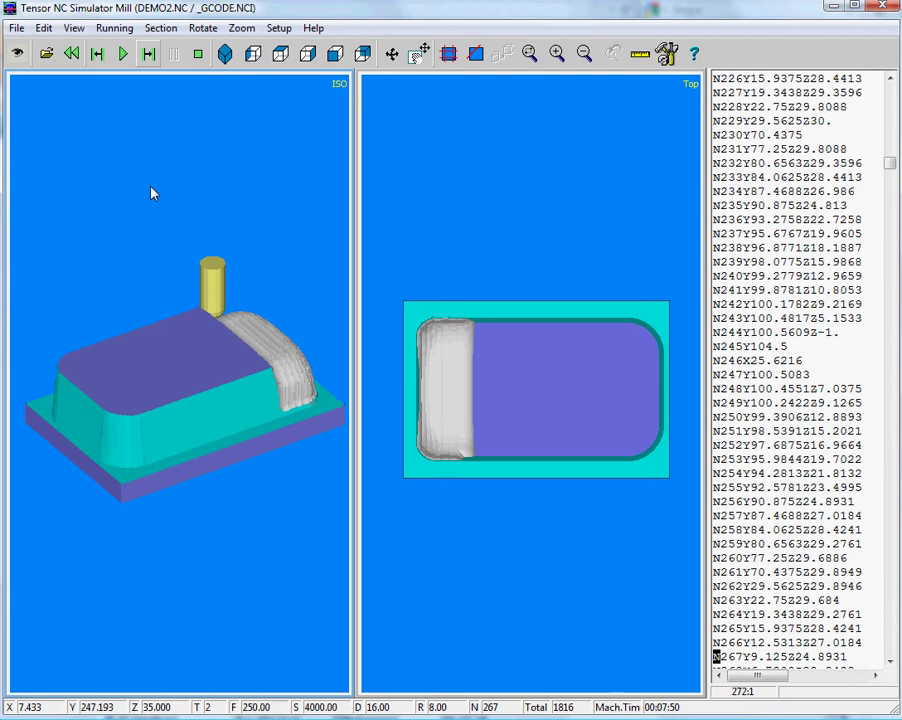
click(125, 55)
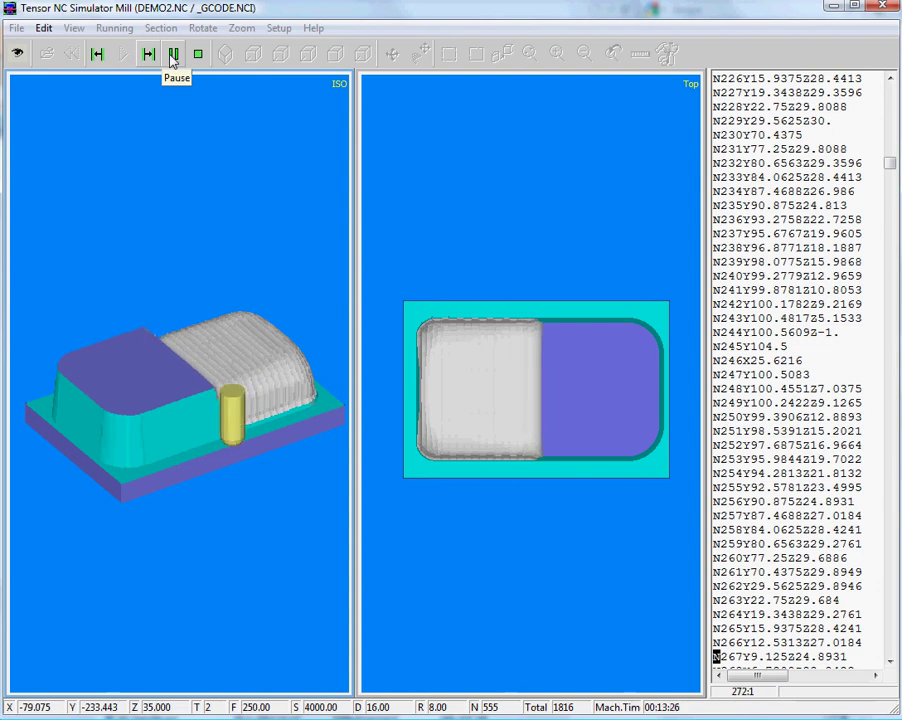
click(172, 56)
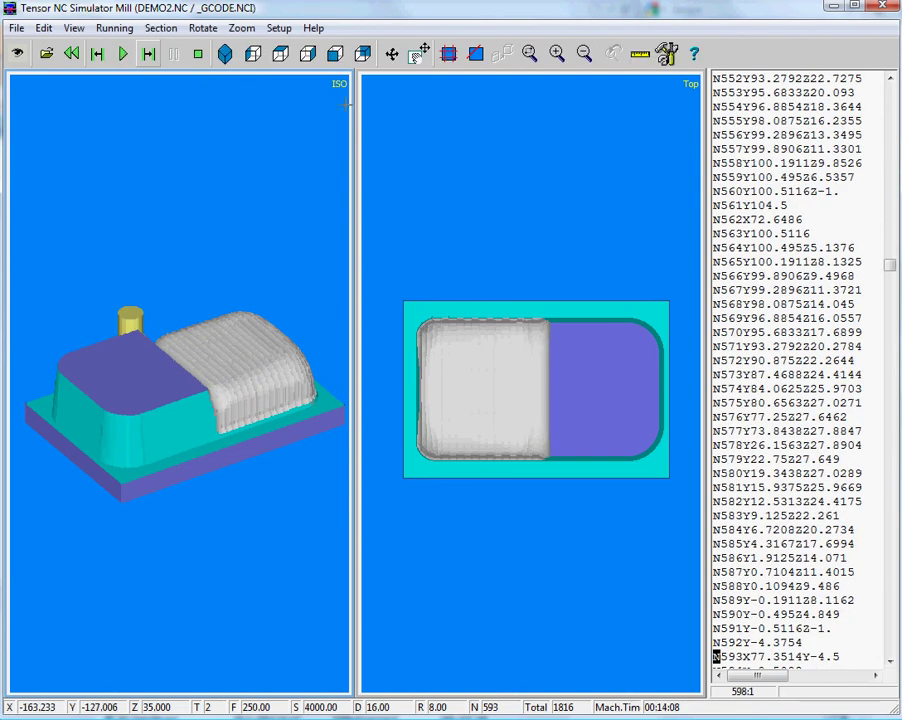
click(201, 57)
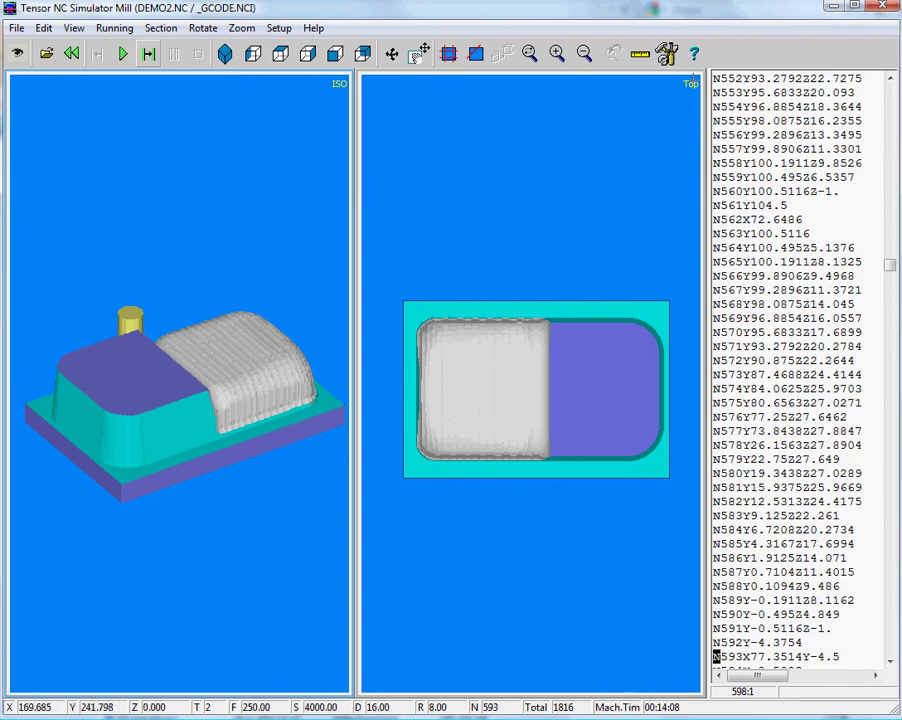
In Setup, switch to a single view and keep the dwell at 10 milliseconds.
click(666, 56)
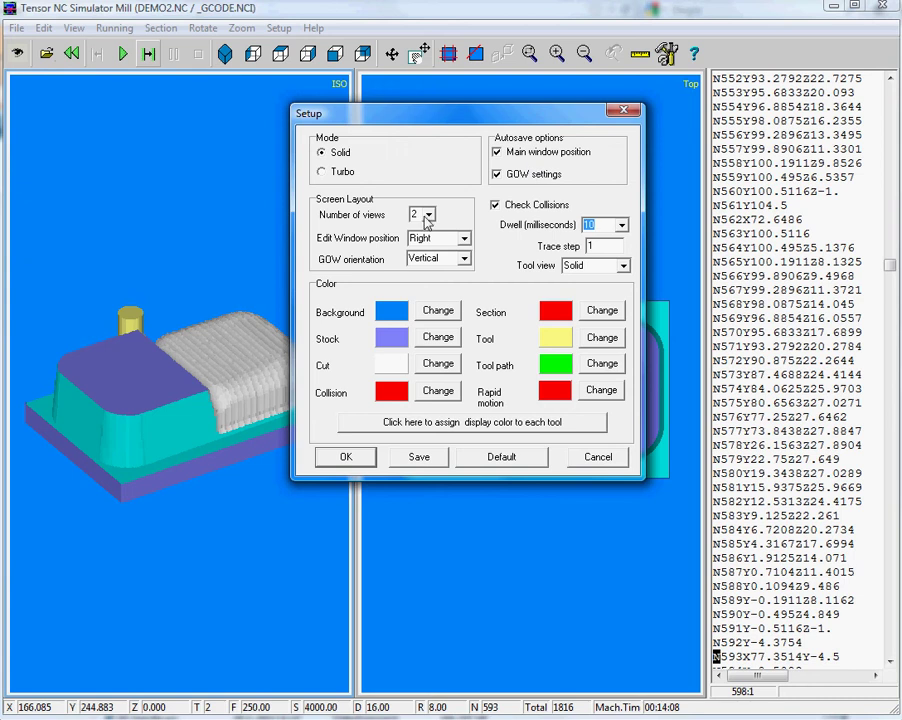
click(428, 219)
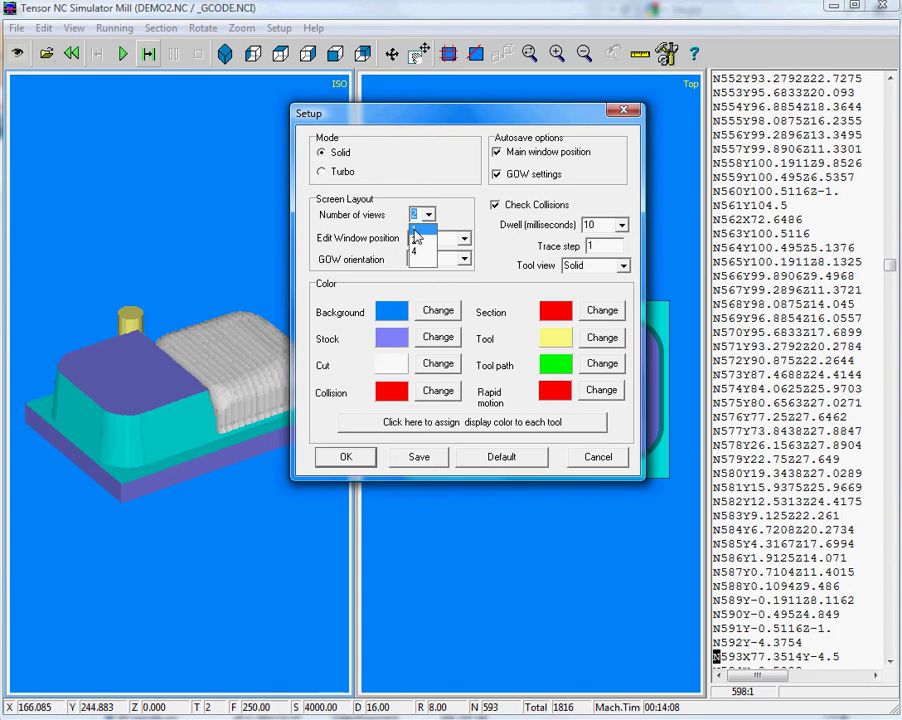
click(416, 235)
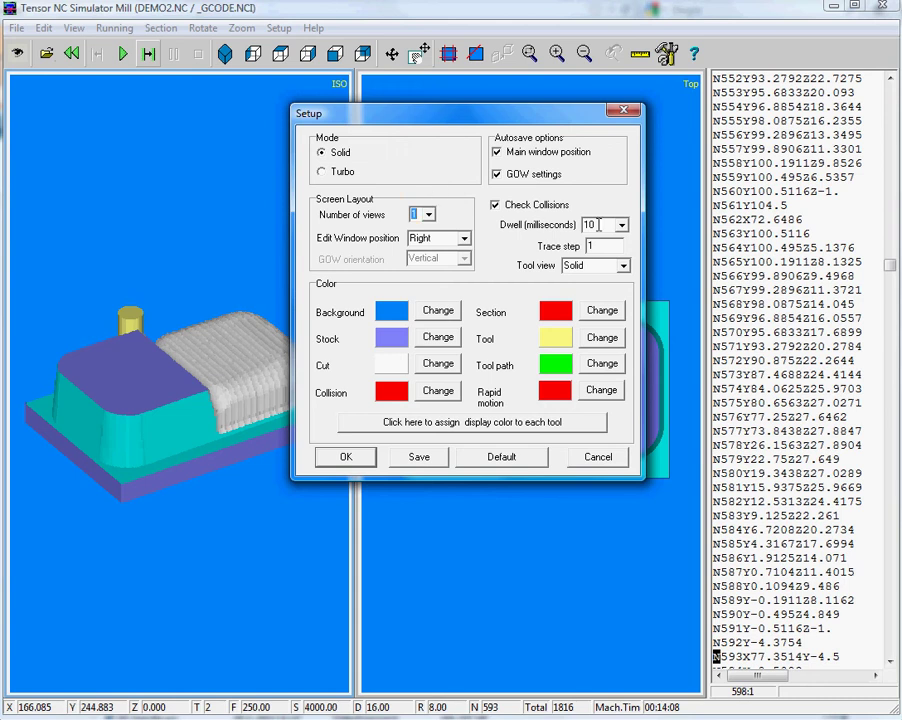
click(620, 227)
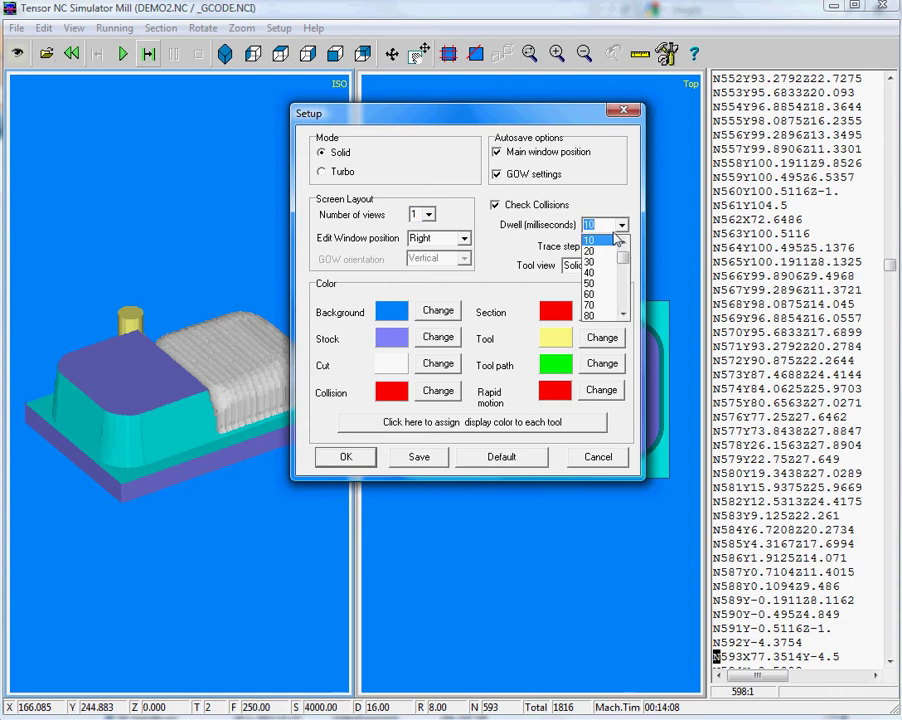
click(520, 226)
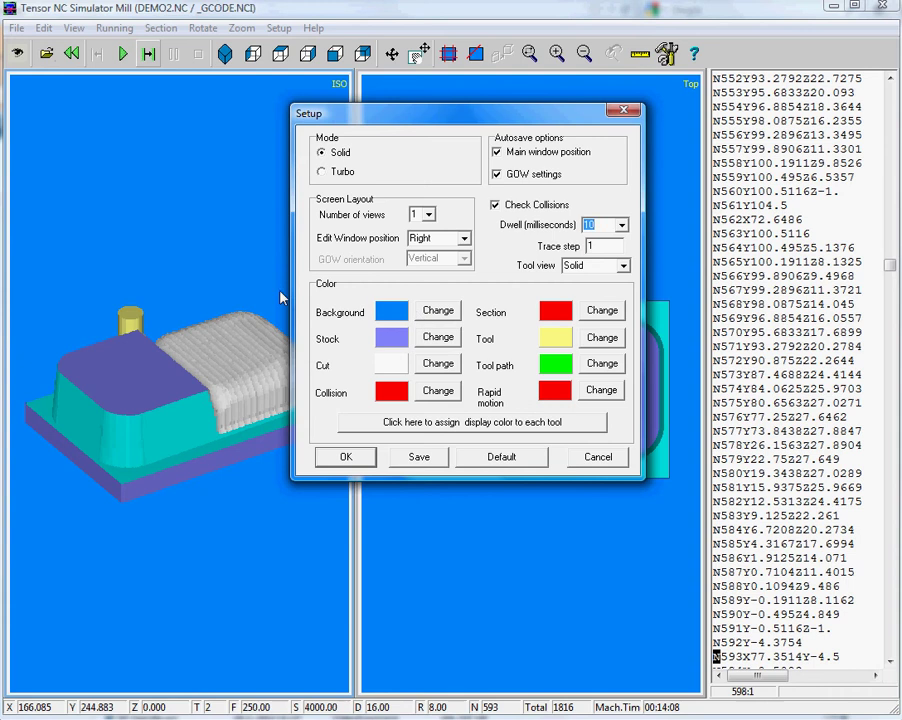
drag(372, 117, 342, 124)
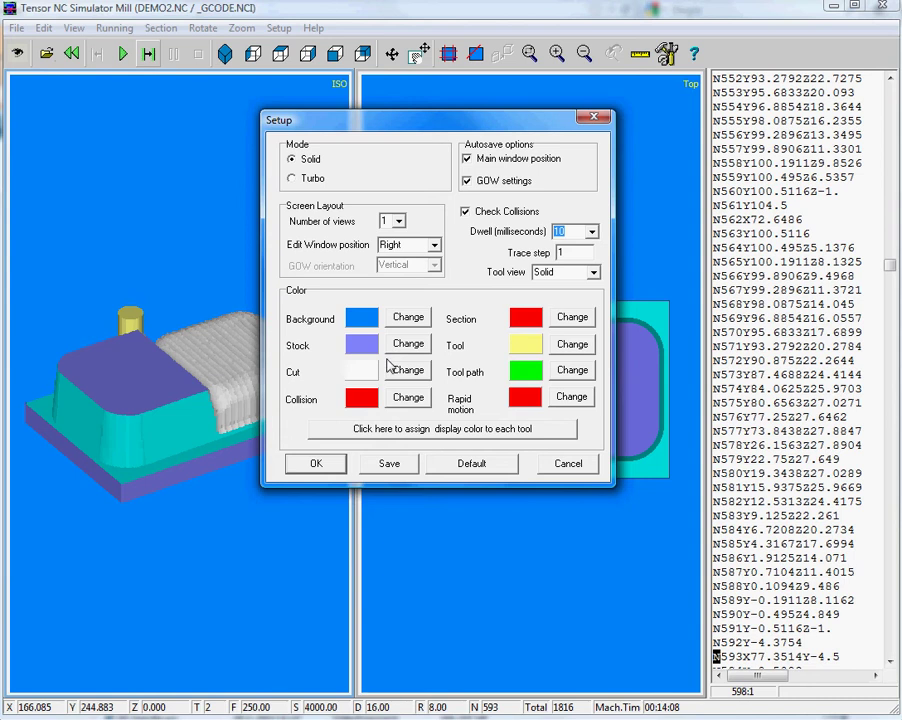
Enable per-tool colours and set tool 2 (diameter 16) to yellow in the Tools table.
click(405, 437)
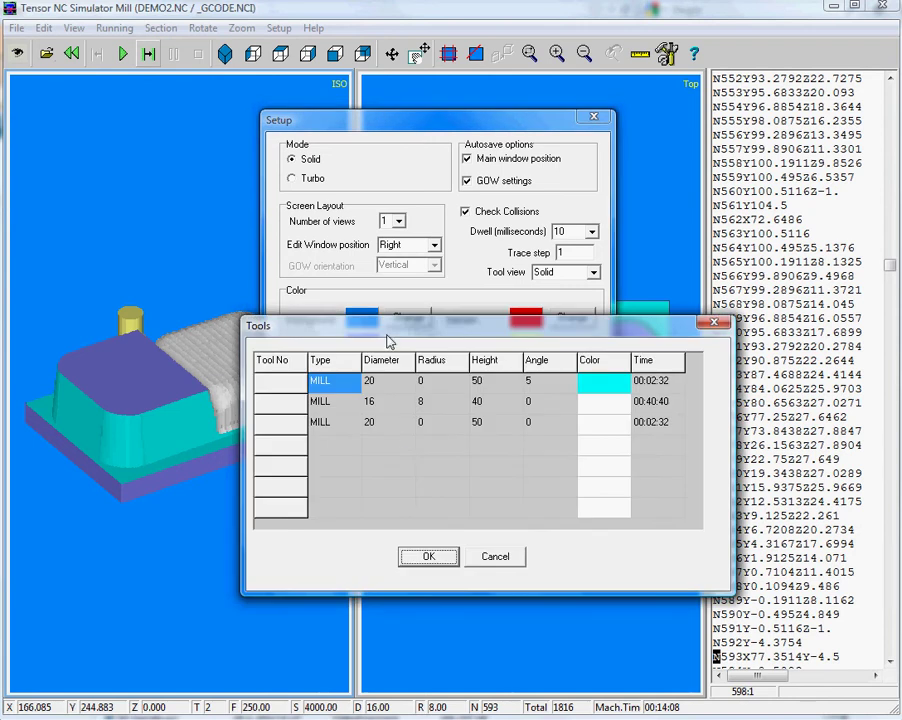
drag(386, 330, 271, 197)
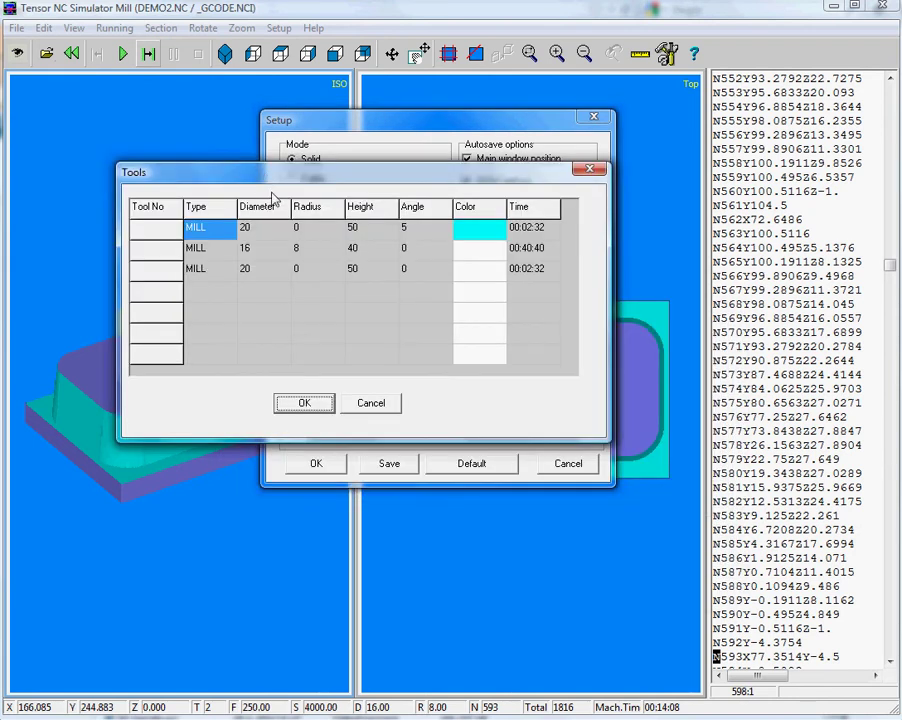
click(478, 233)
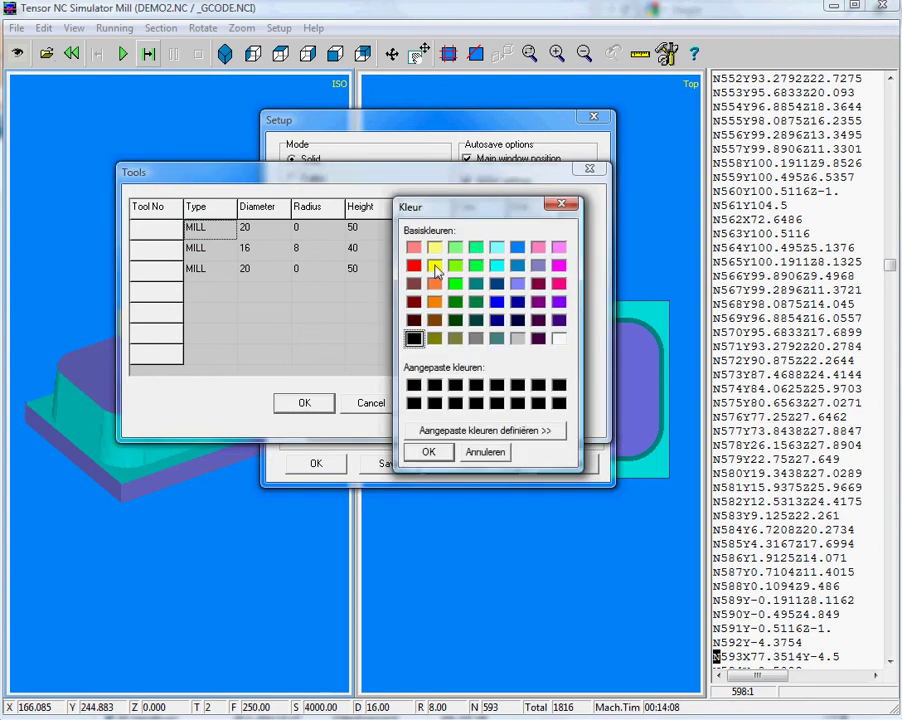
click(435, 266)
click(428, 452)
click(462, 278)
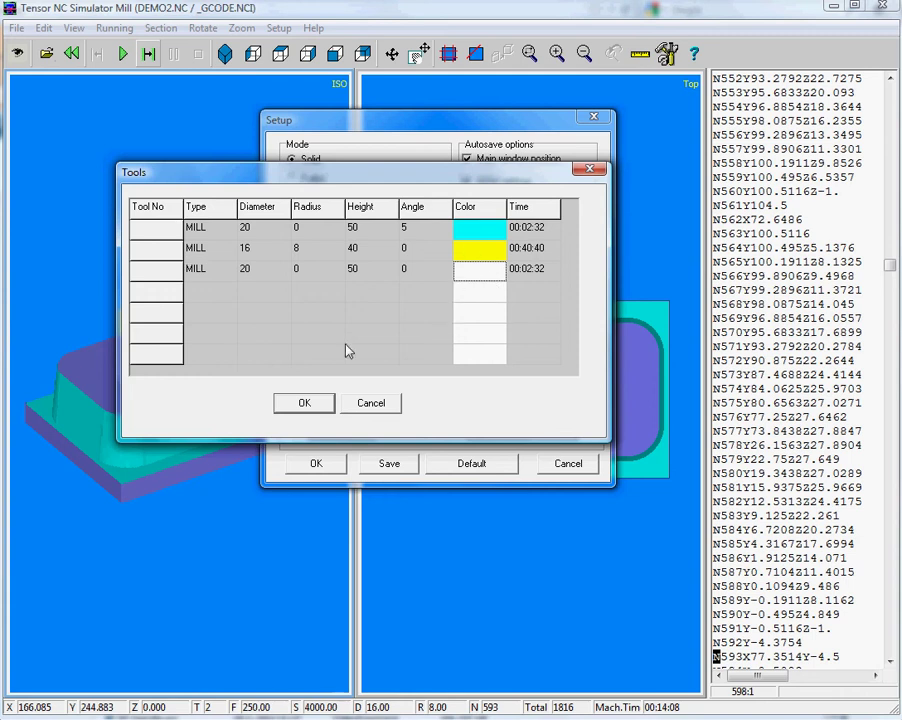
click(303, 402)
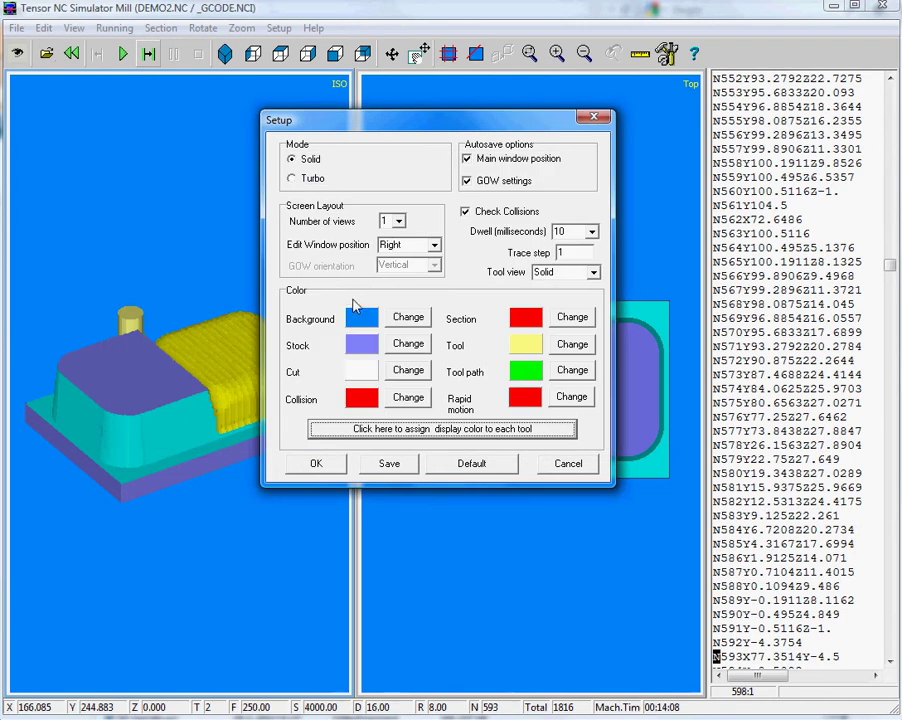
Apply the Setup settings, rerun DEMO2 on fresh stock, and stop it at N1372.
click(320, 464)
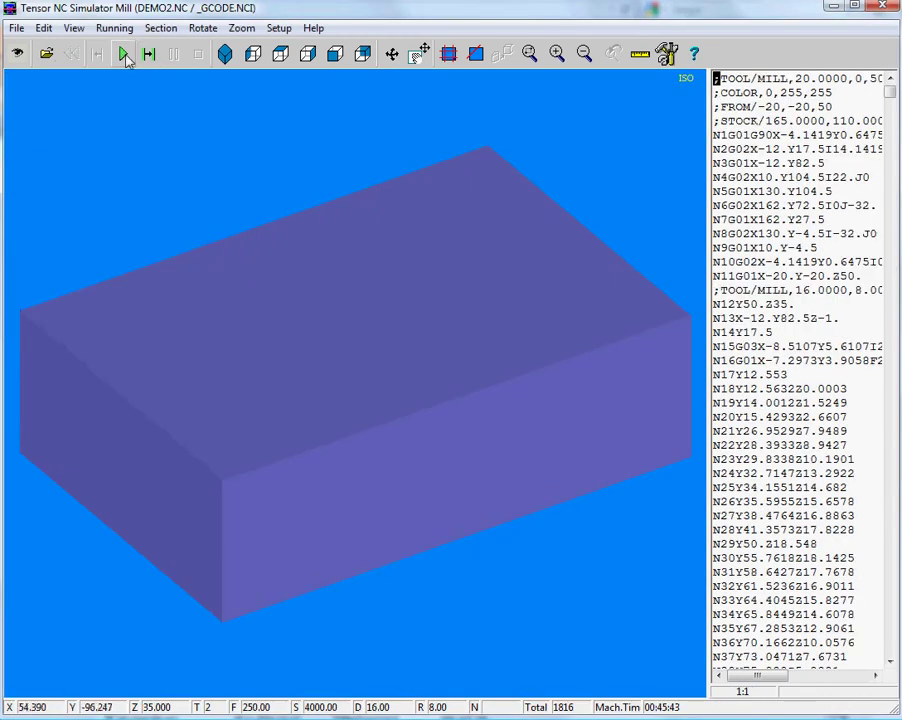
click(124, 56)
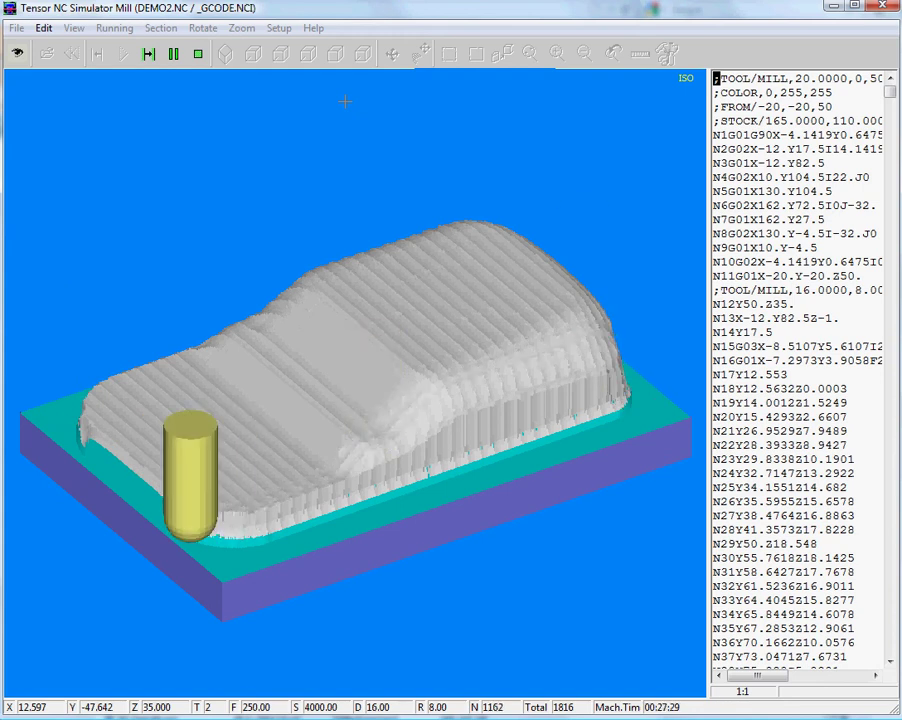
click(198, 54)
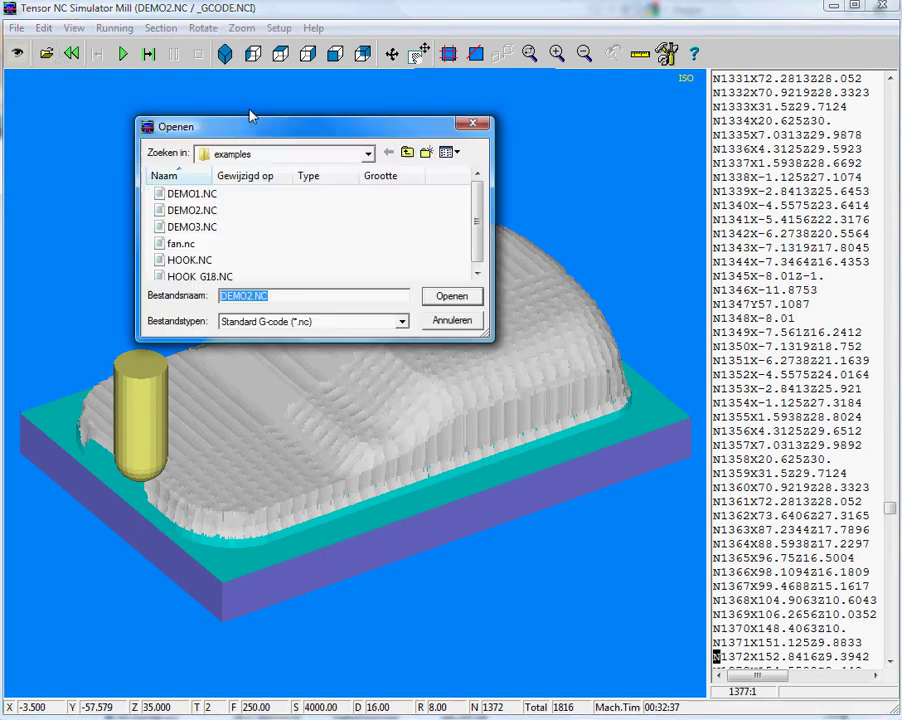
Open heidenhain1.h with the file type filter set to Heidenhain TNC (*.h).
drag(259, 127, 274, 102)
click(318, 292)
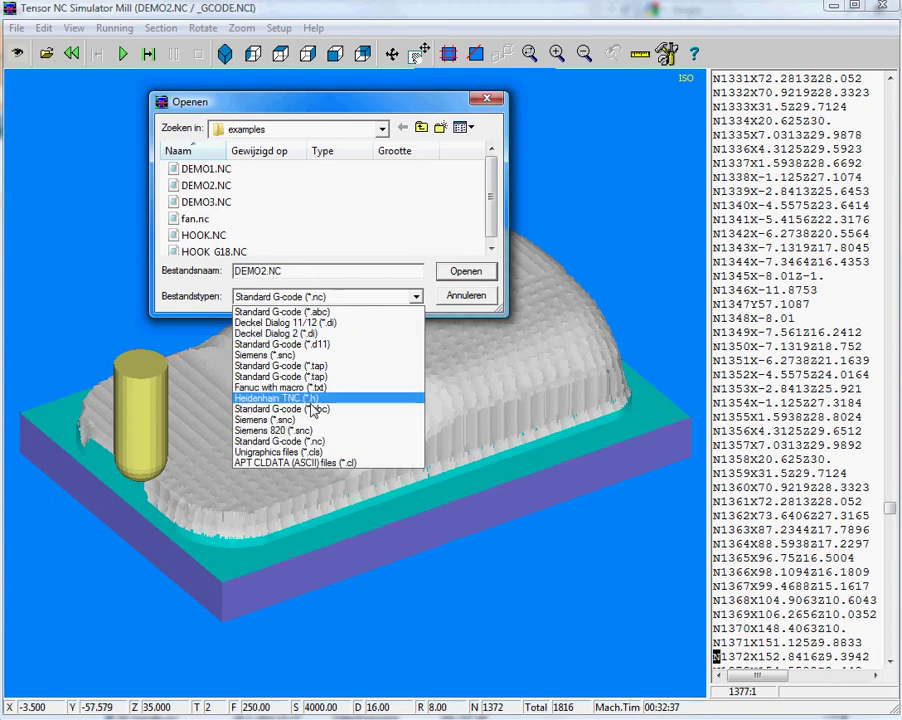
click(311, 400)
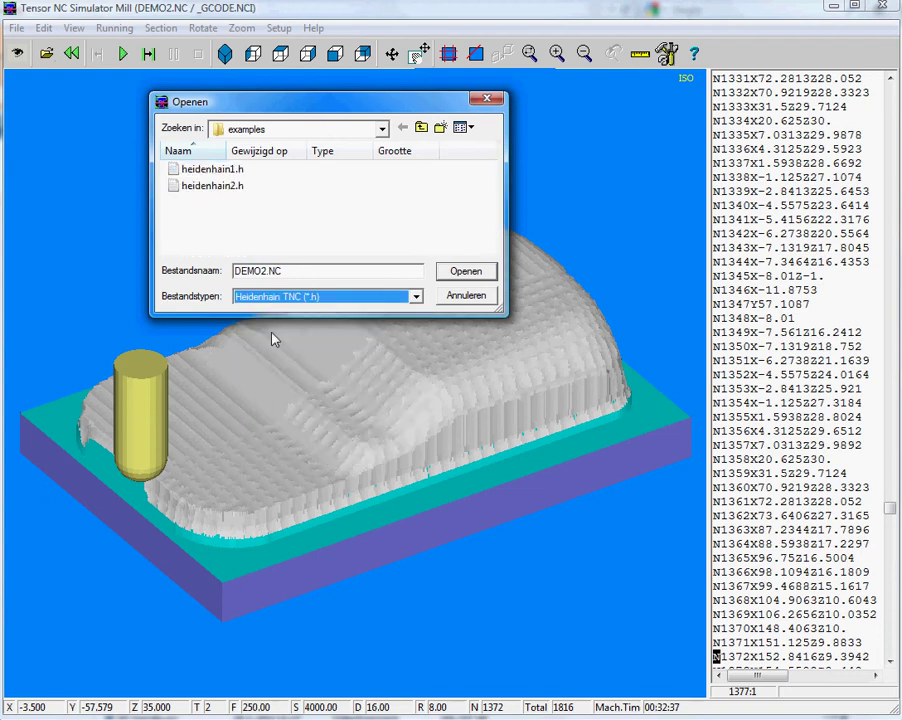
click(235, 172)
click(466, 272)
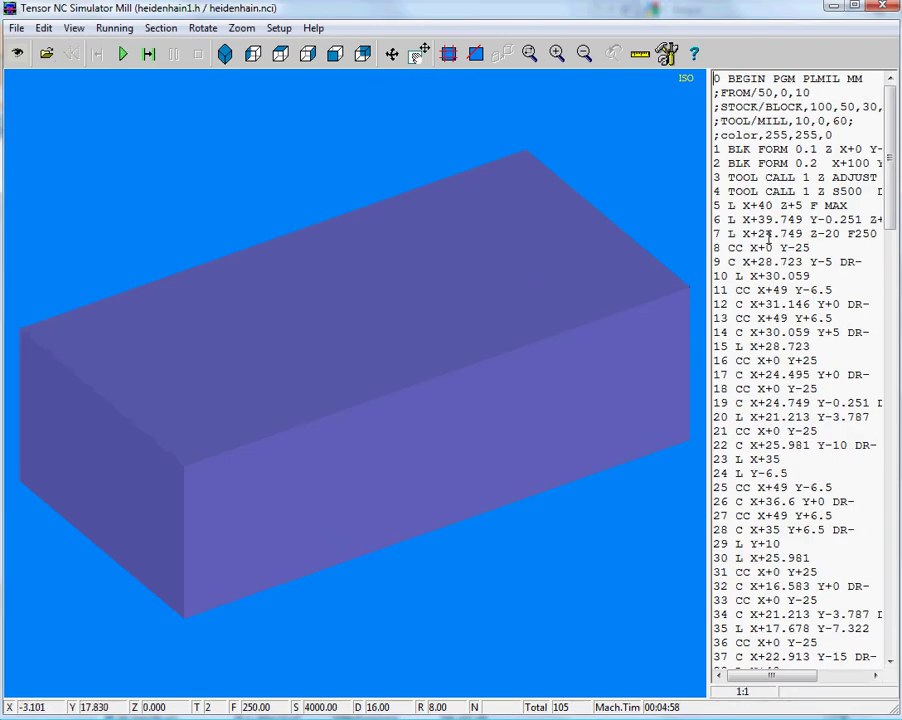
Scroll through the heidenhain1.h code and highlight part of line 88.
scroll(758, 300, down, 4)
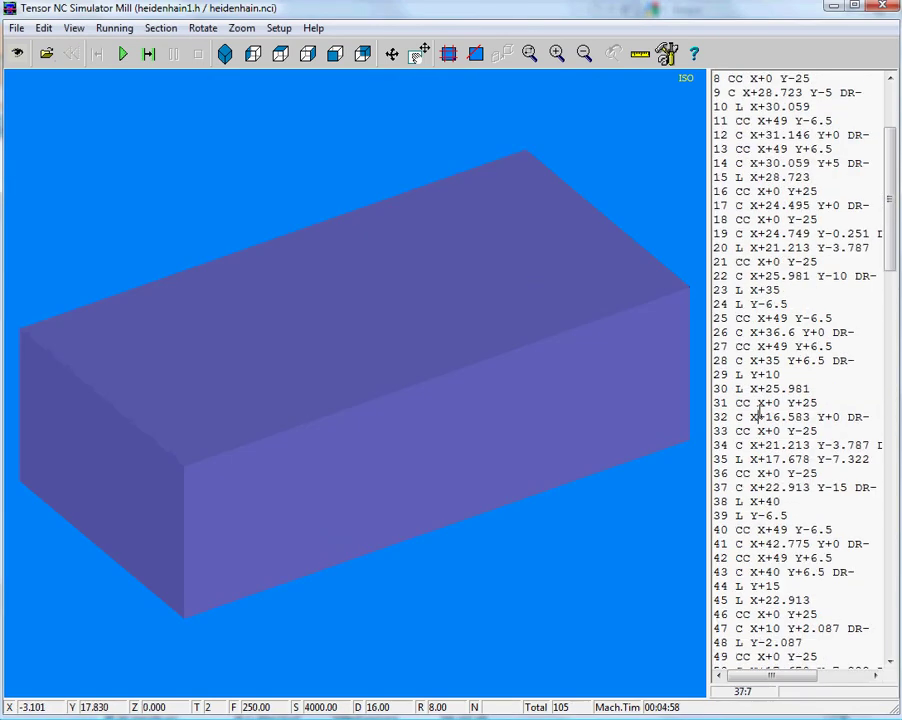
scroll(760, 412, down, 17)
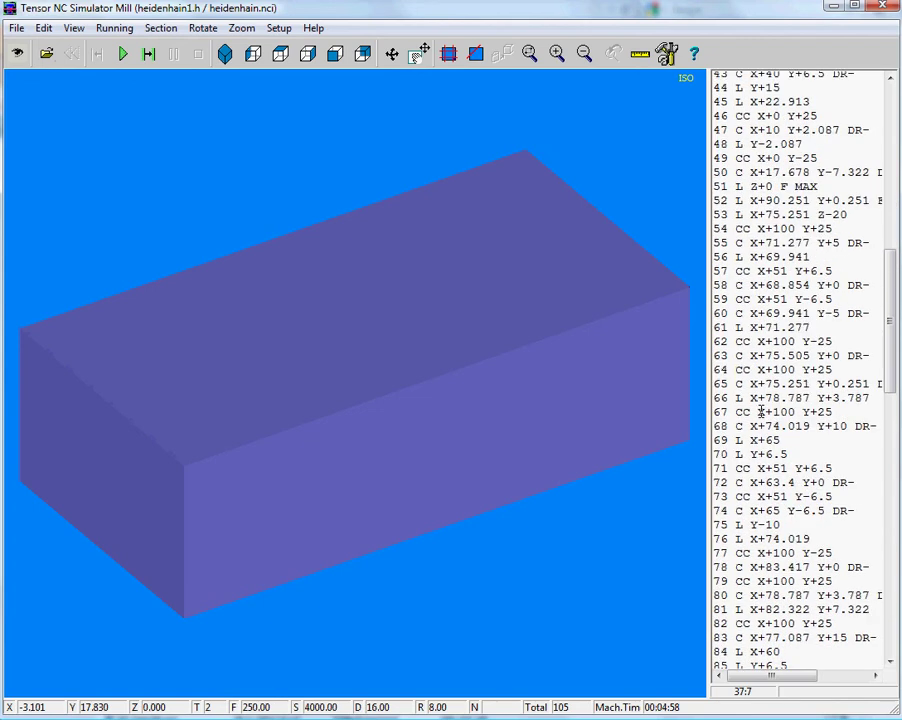
scroll(761, 400, down, 4)
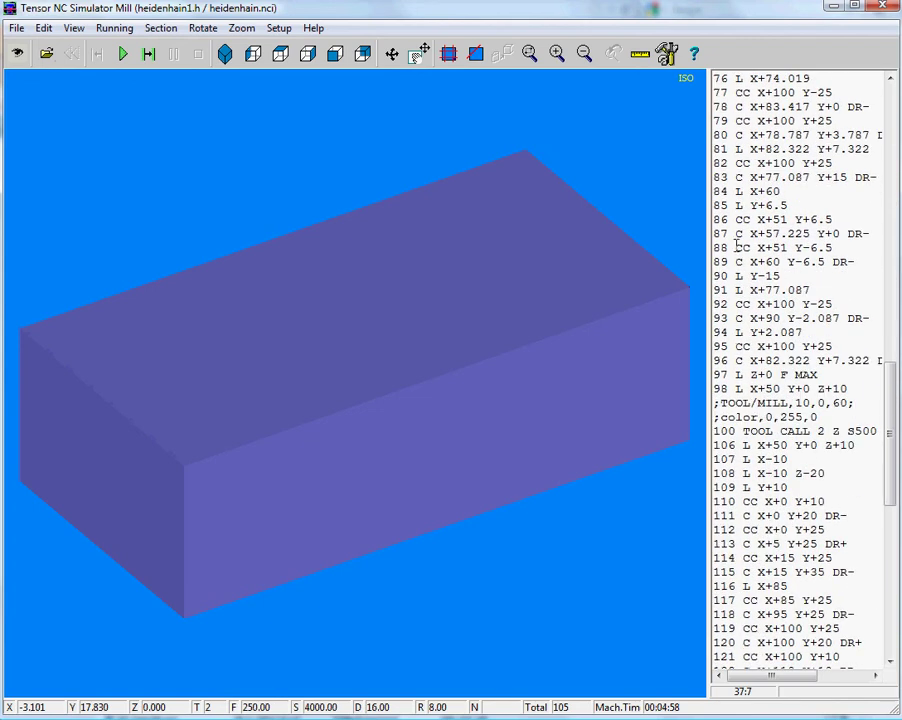
drag(736, 247, 803, 248)
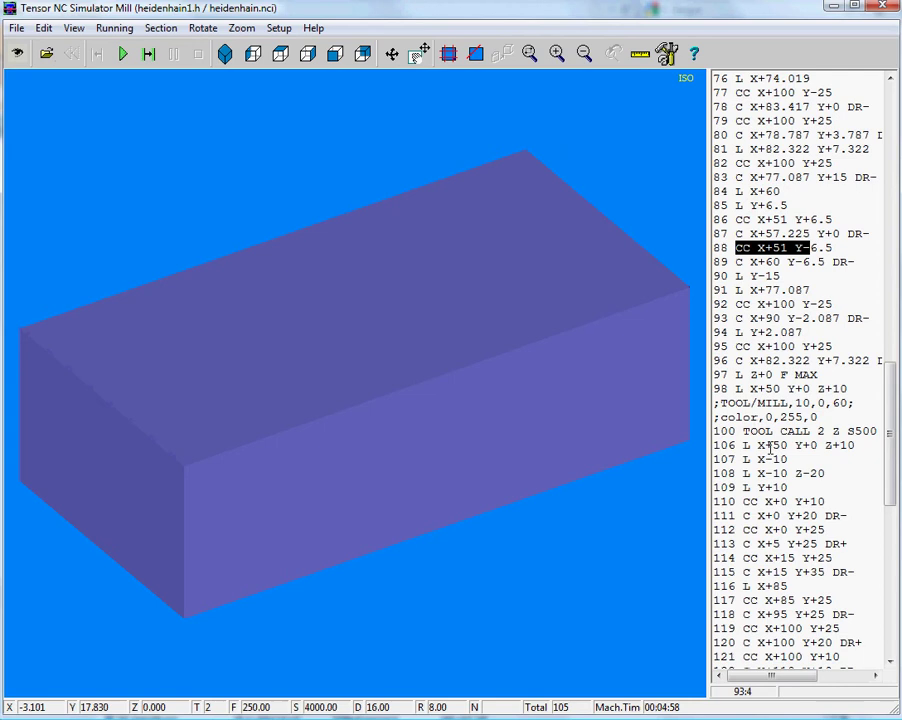
scroll(752, 401, up, 7)
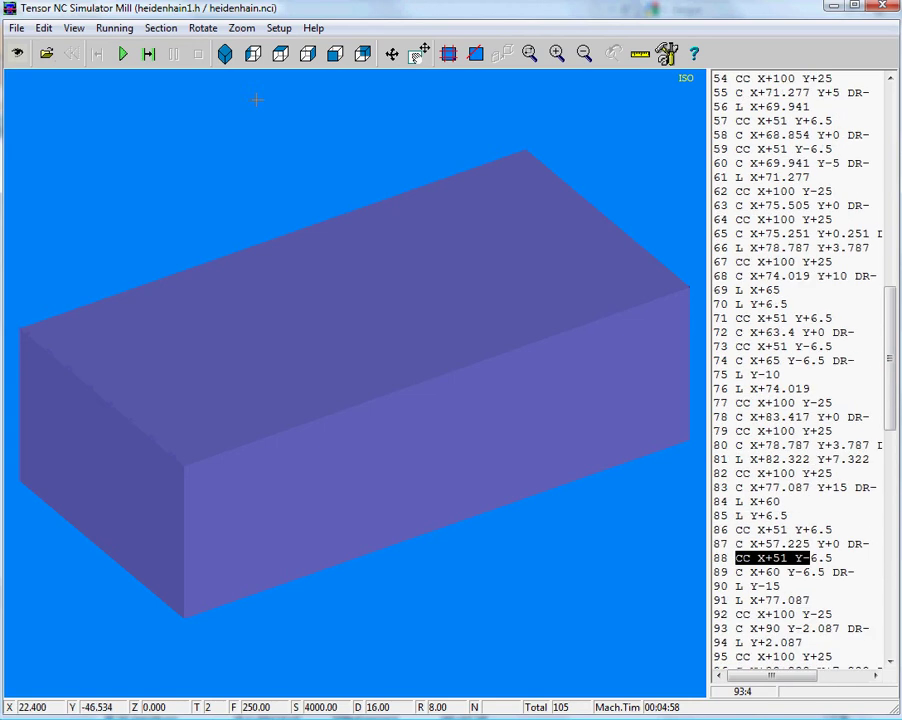
Run the heidenhain1.h simulation and follow the code down to the drilling blocks.
click(123, 54)
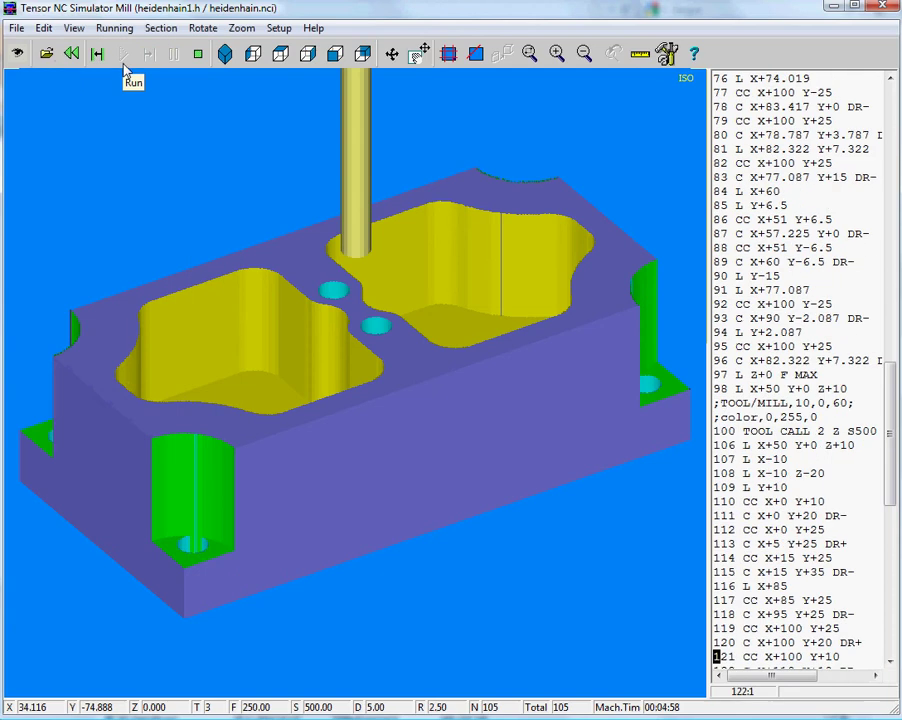
scroll(778, 449, down, 10)
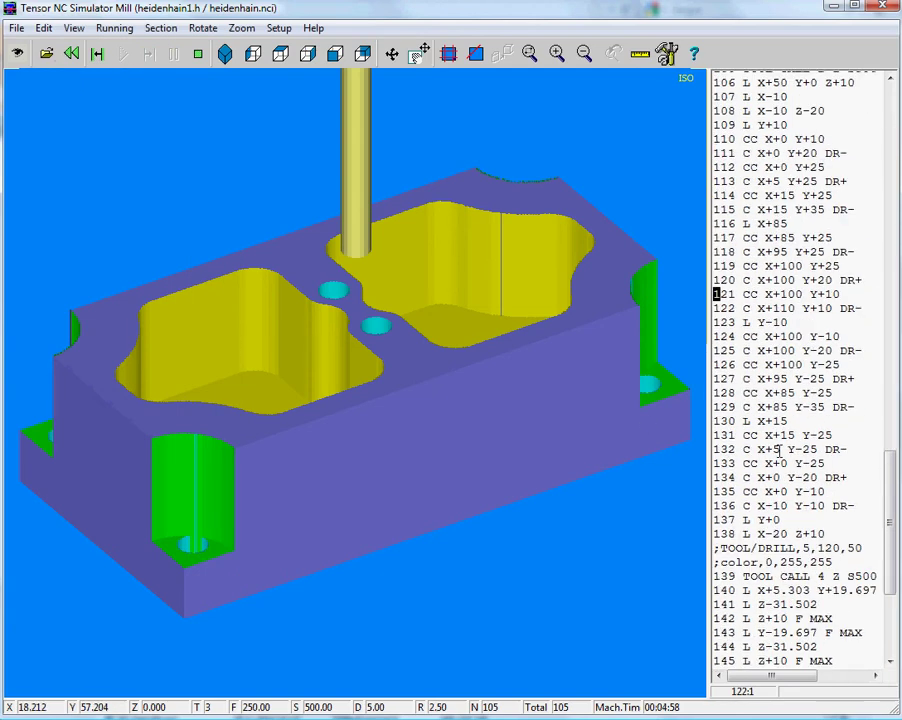
scroll(778, 449, down, 6)
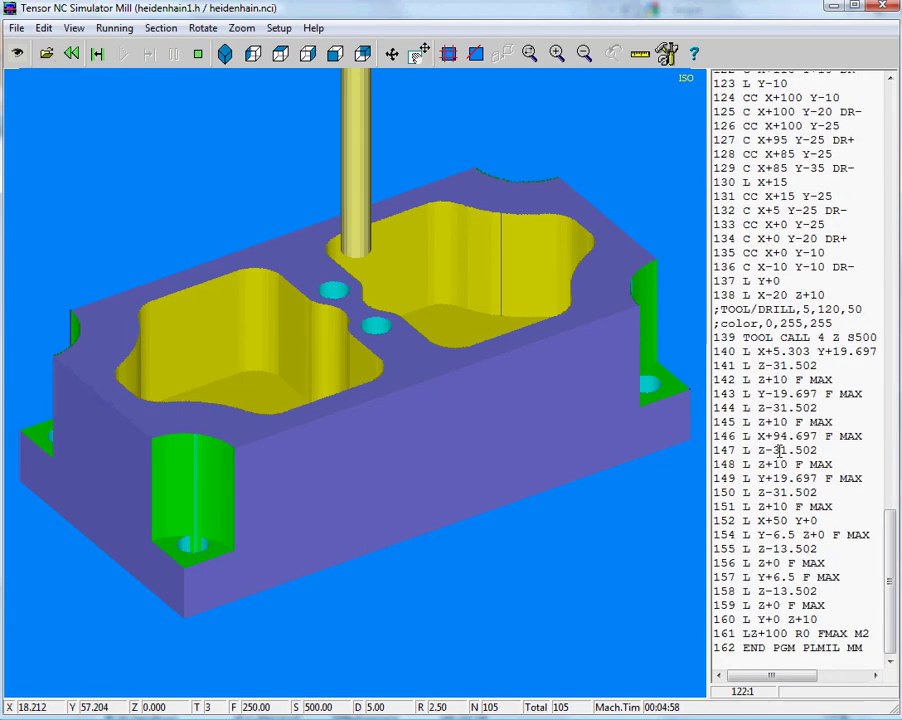
click(741, 385)
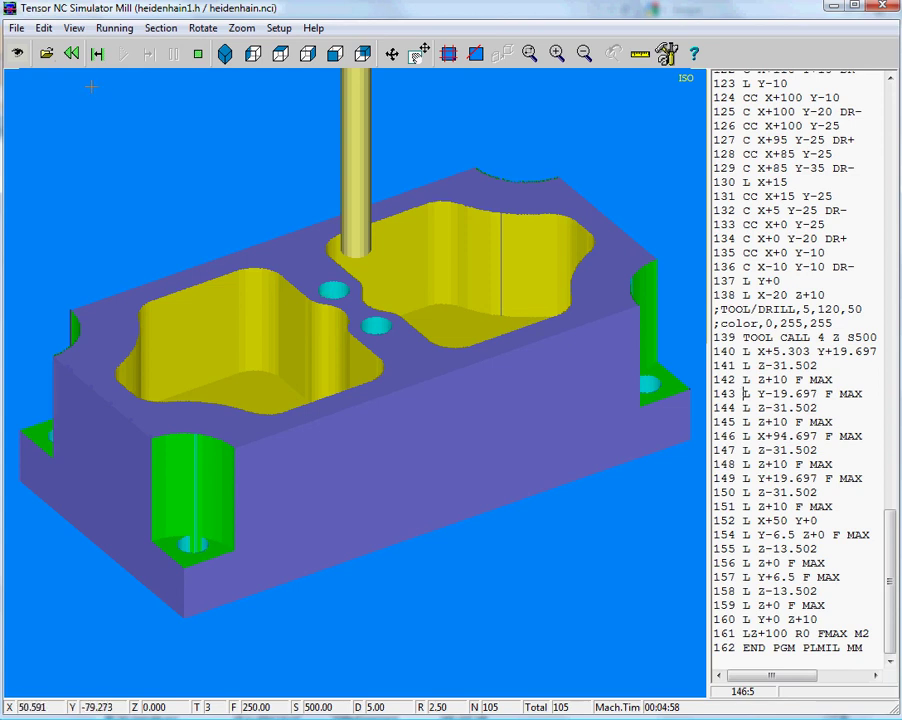
Open the heidenhain2.h example program.
click(47, 55)
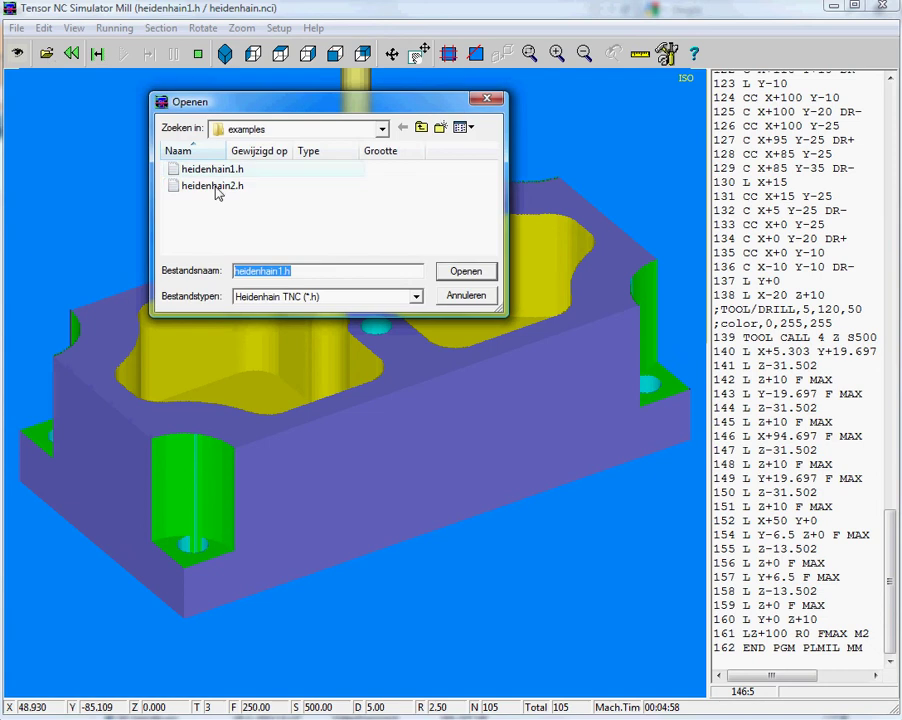
click(212, 186)
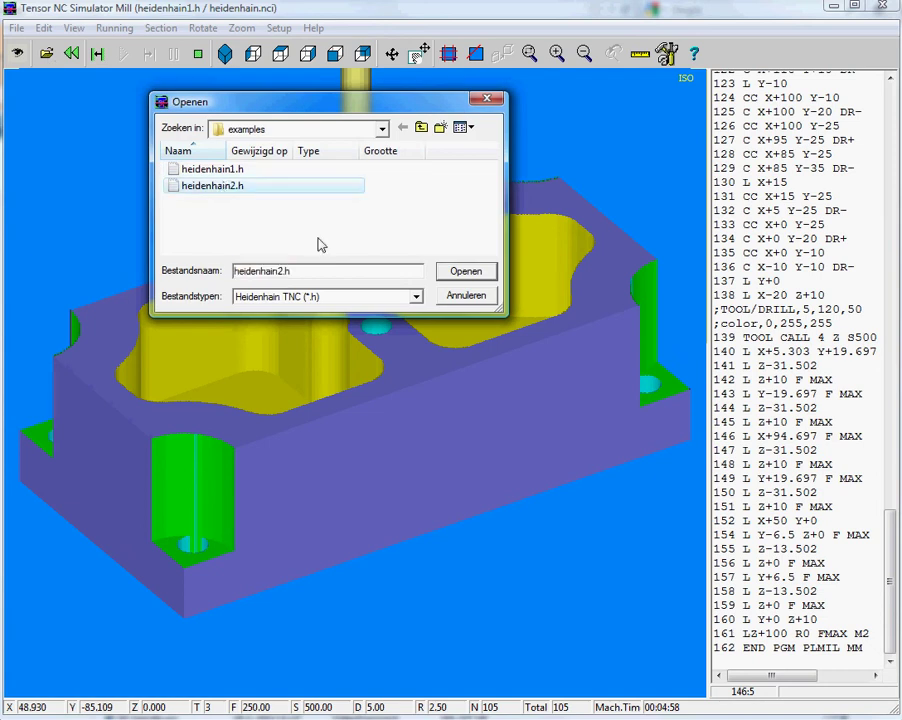
click(465, 271)
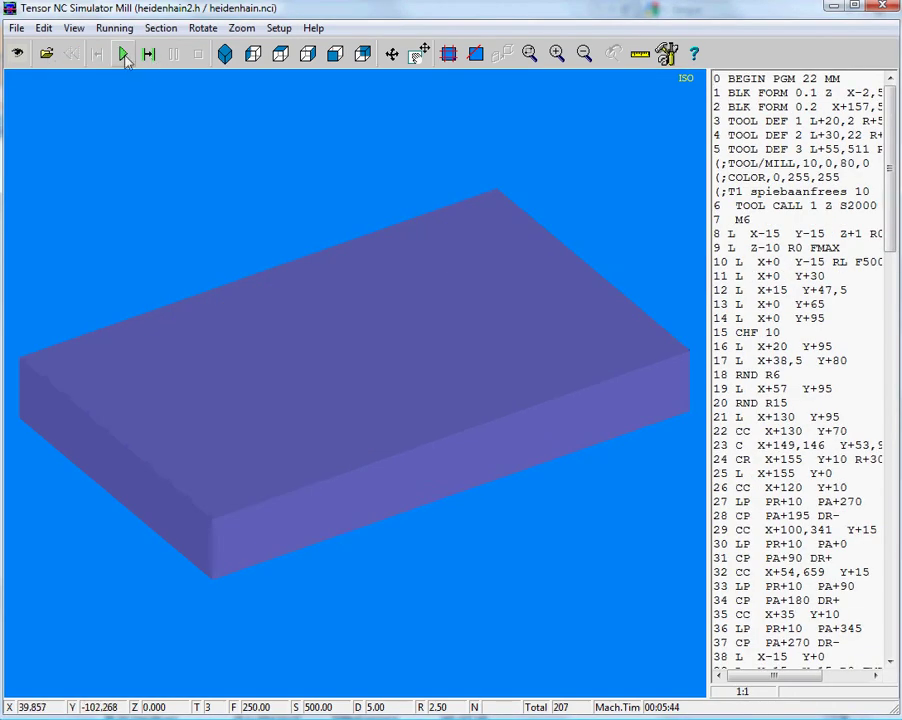
Highlight the RND R6 line, the CYCL DEF pocket lines 44–50, and the LBL 0/CALL LBL lines.
click(758, 361)
drag(733, 374, 786, 374)
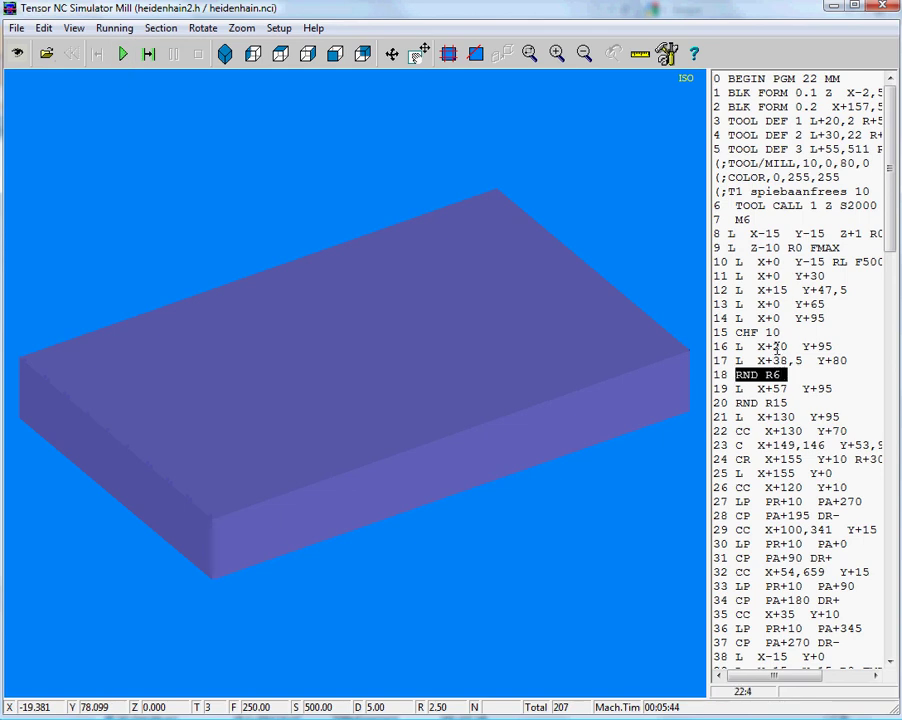
scroll(776, 346, down, 9)
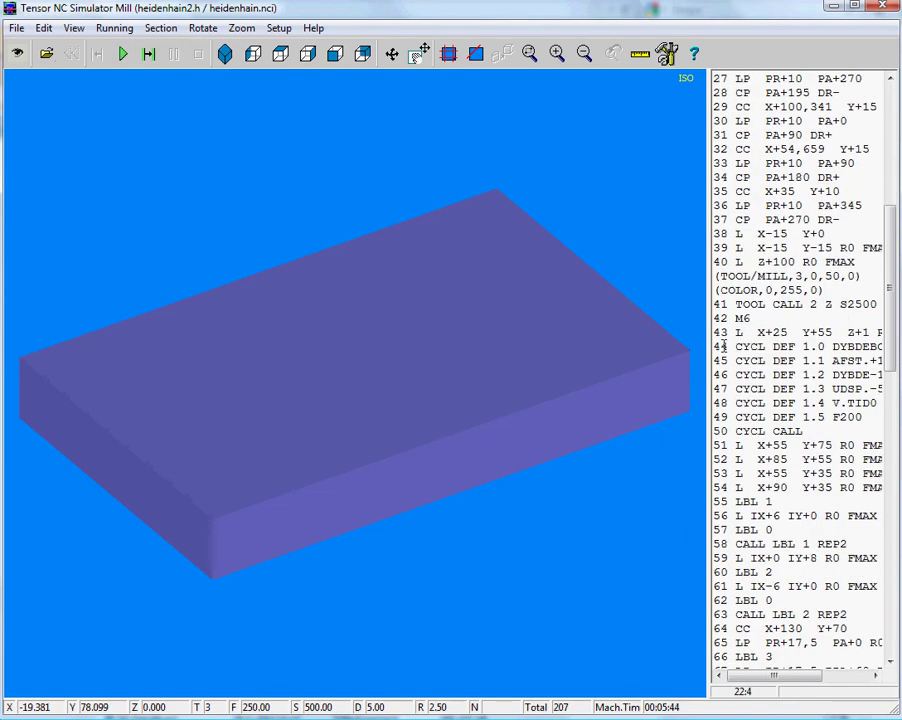
drag(718, 342, 859, 428)
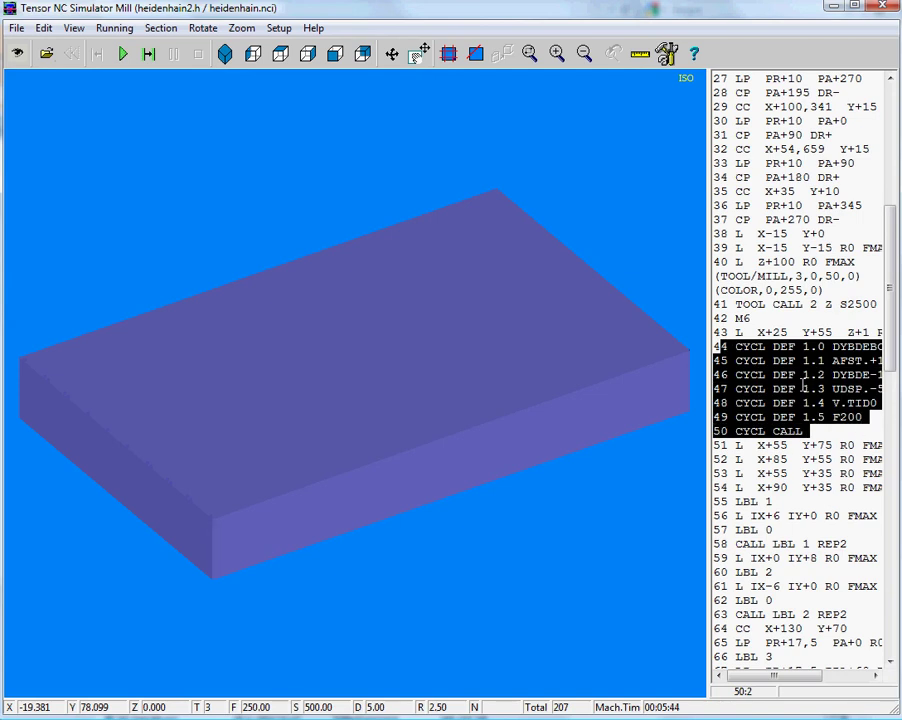
click(768, 458)
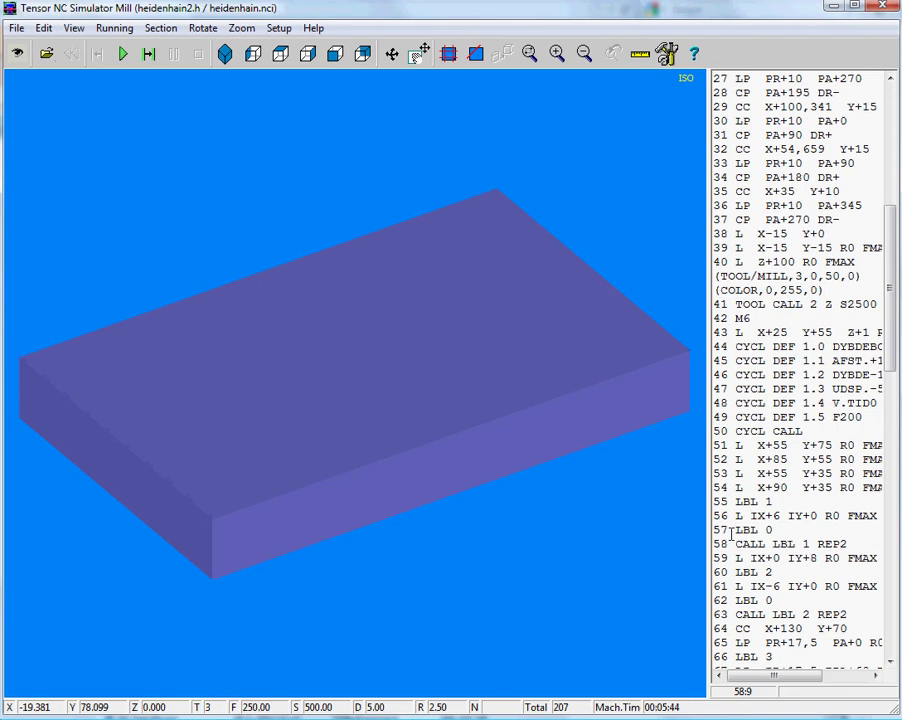
drag(736, 530, 852, 543)
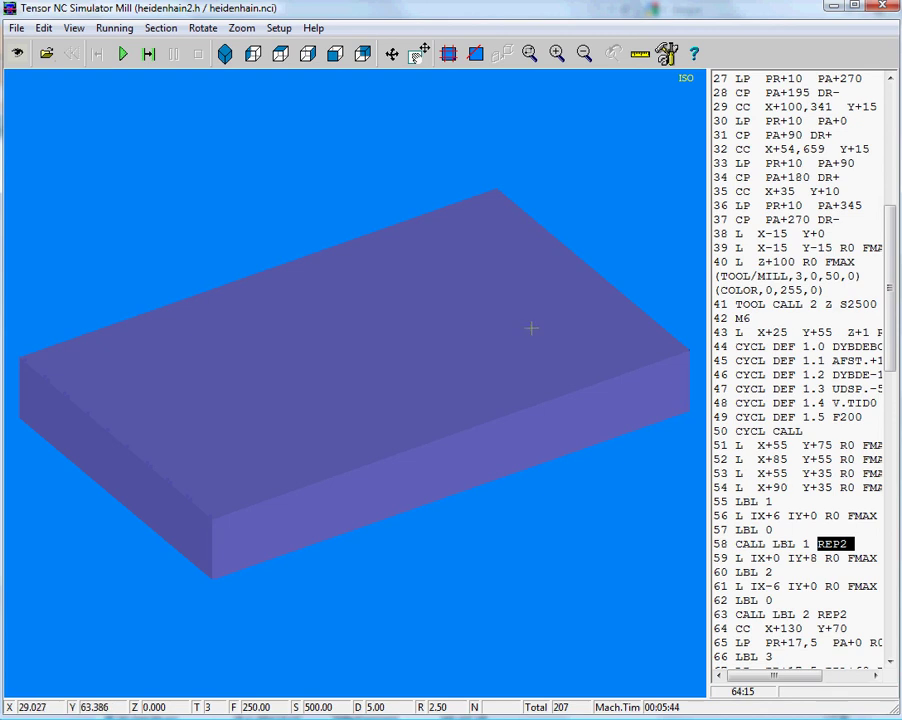
Run heidenhain2.h through to the end of the program.
click(124, 59)
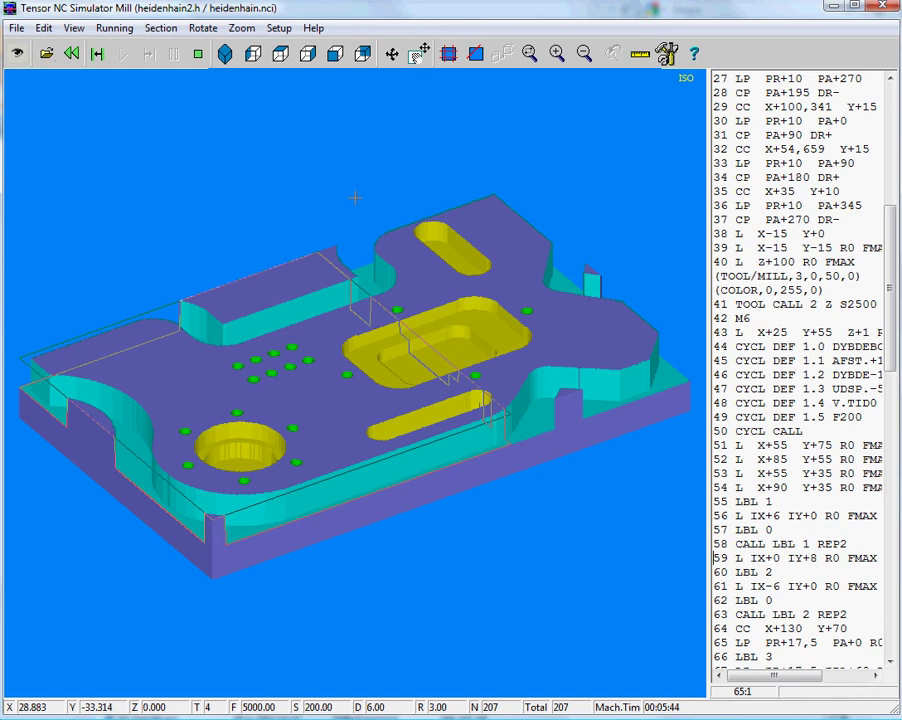
Show the tool, tilt the plate to a lower frontal view, and switch off the section cut.
right_click(354, 198)
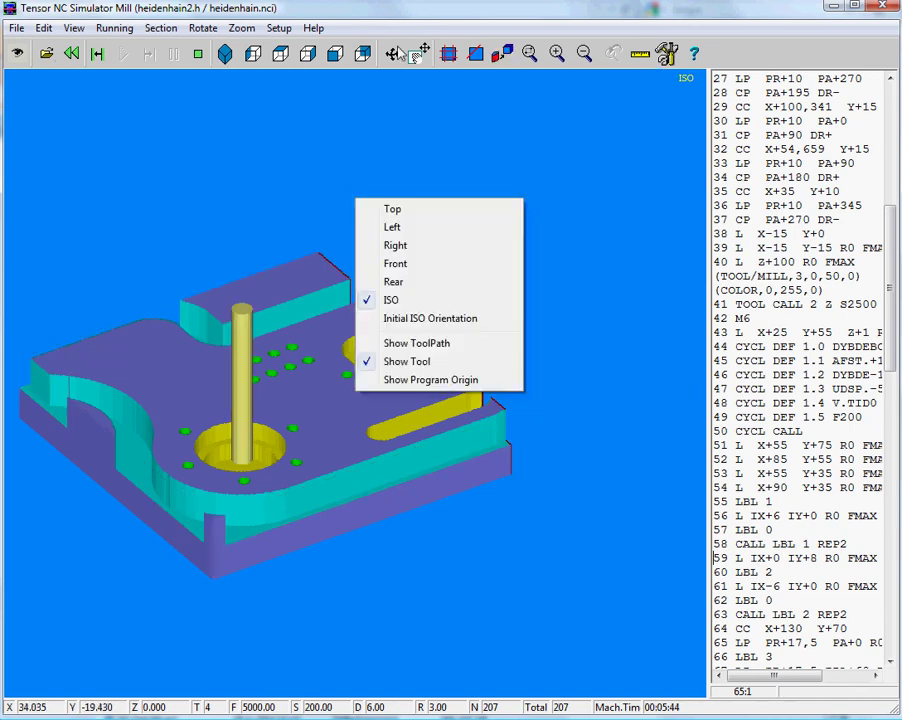
click(312, 377)
drag(312, 377, 333, 294)
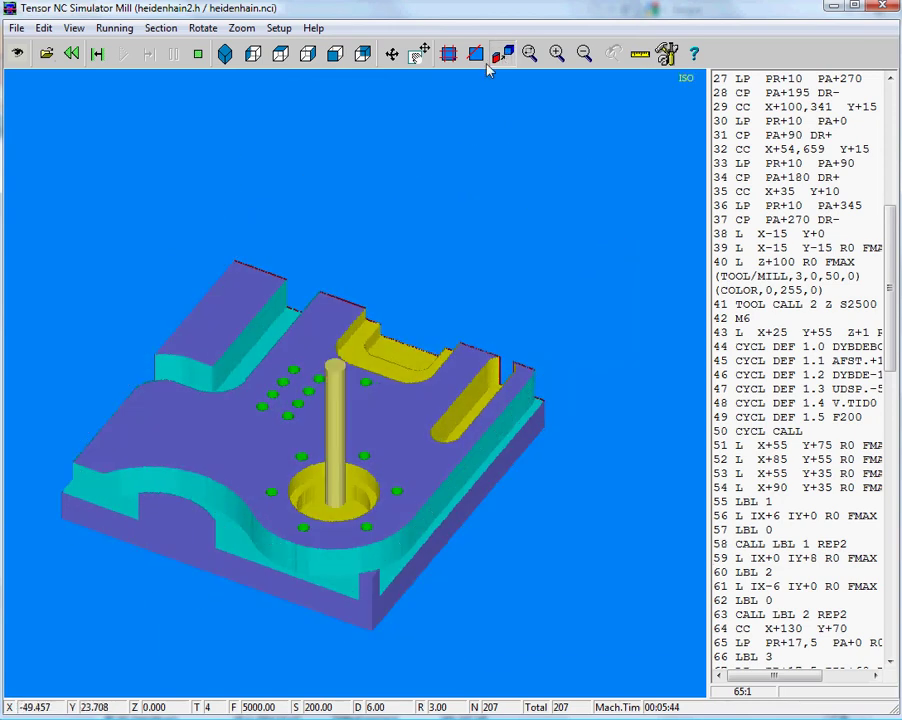
click(461, 193)
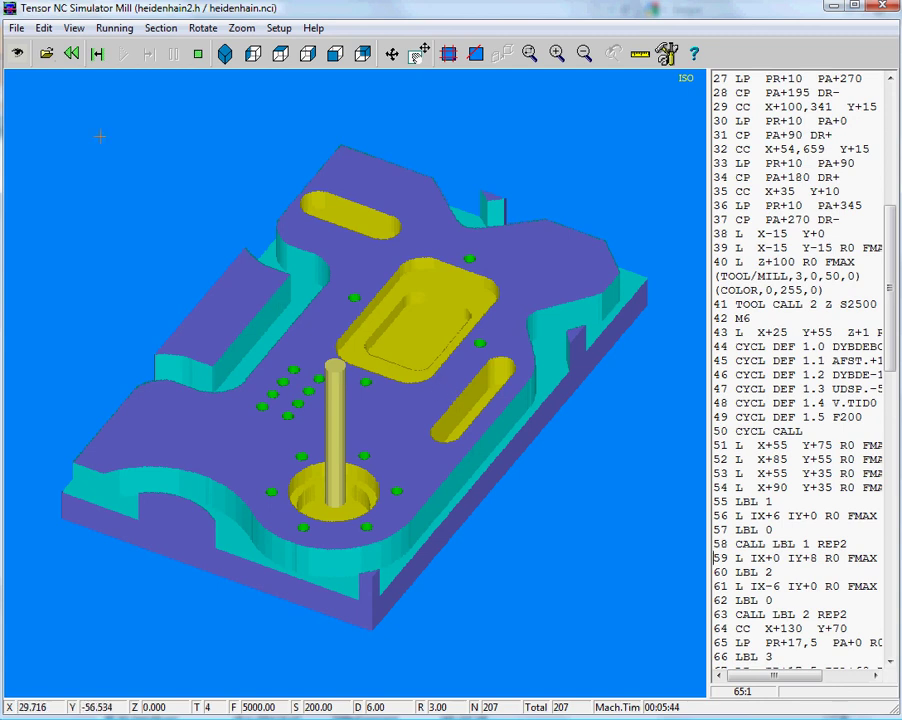
Open the Siemens example program siemens.snc using the Siemens (*.snc) file type filter.
click(45, 53)
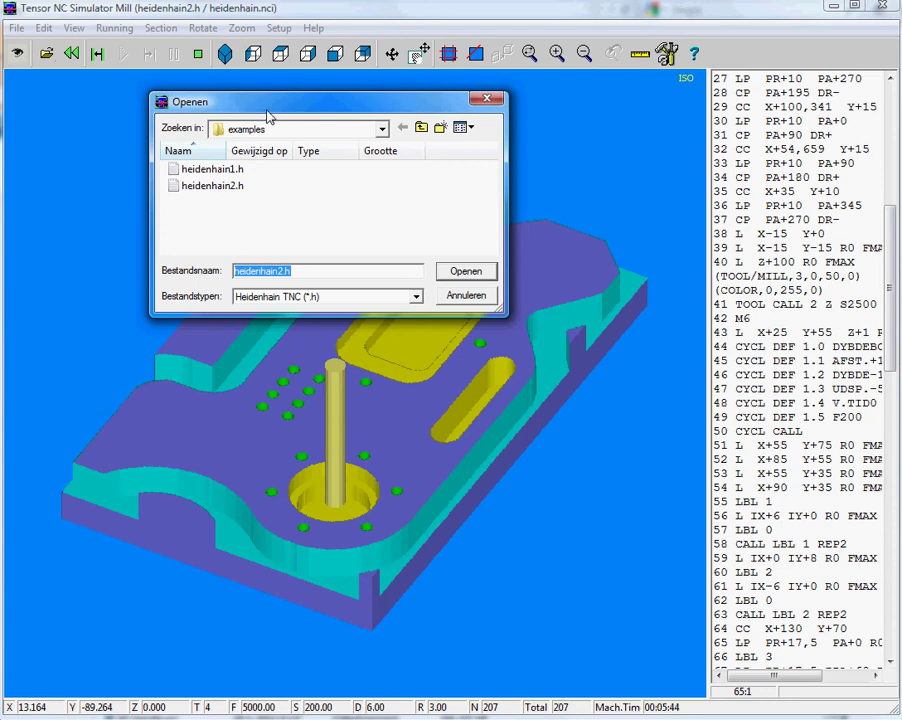
drag(268, 117, 328, 117)
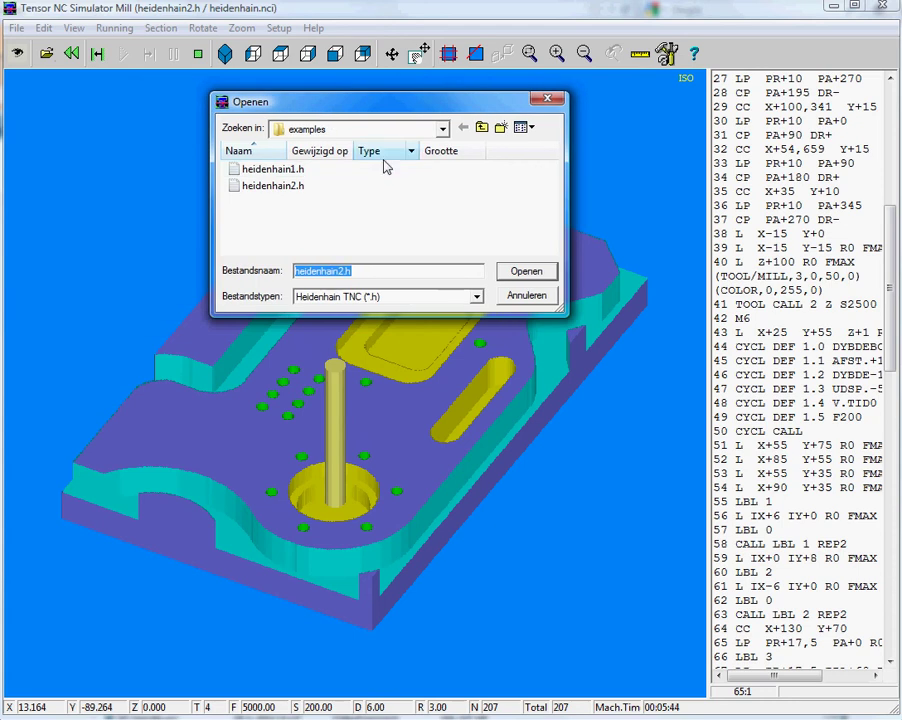
click(427, 293)
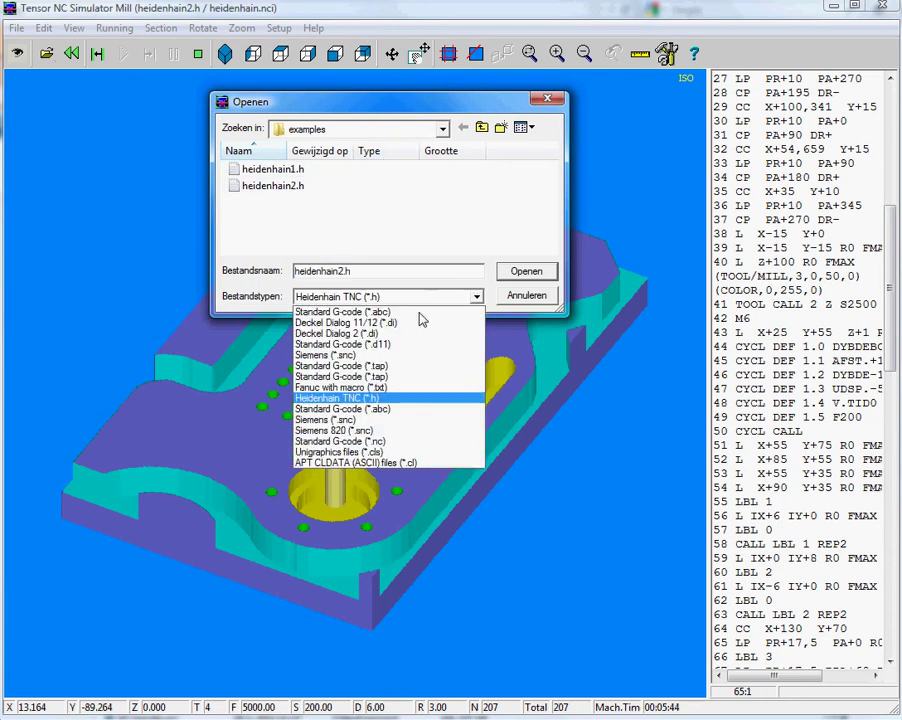
click(385, 356)
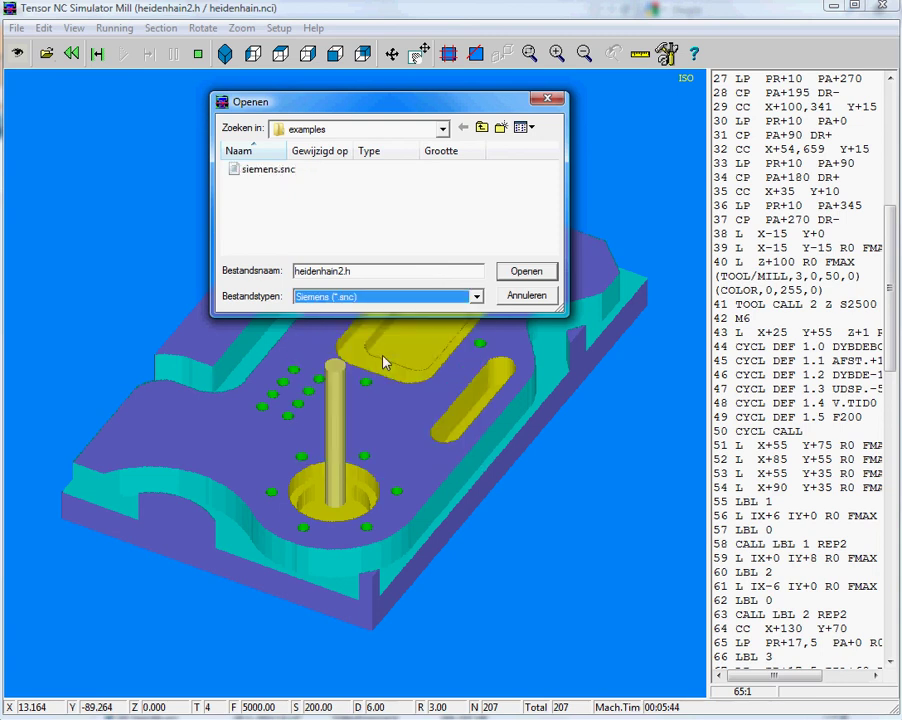
double_click(258, 170)
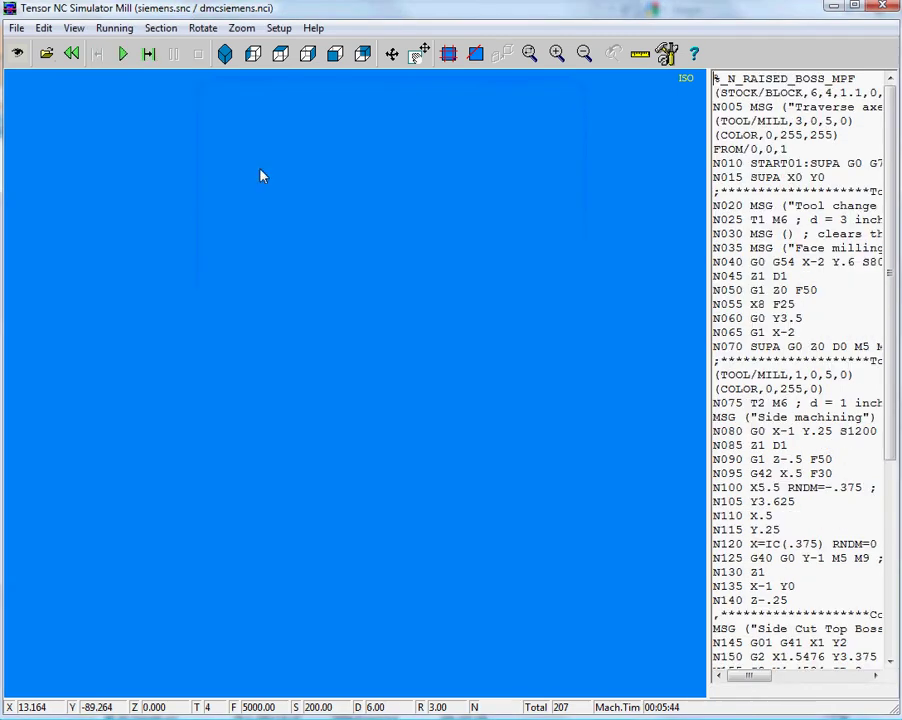
Scroll through the siemens.snc code, highlight boss contour lines N165–N170, and run the simulation.
click(727, 417)
scroll(727, 417, down, 6)
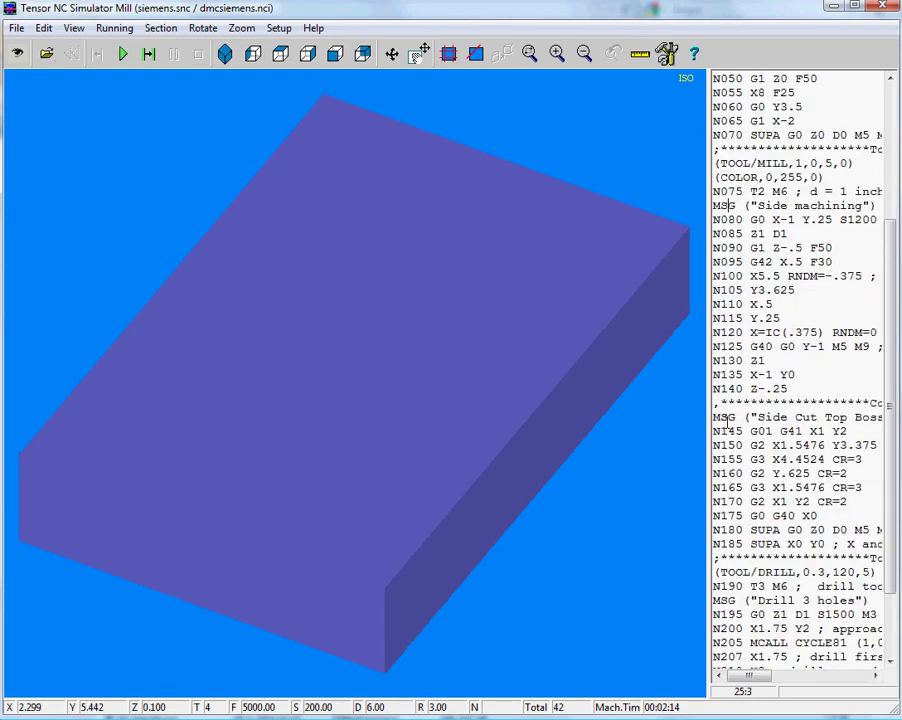
scroll(745, 408, down, 2)
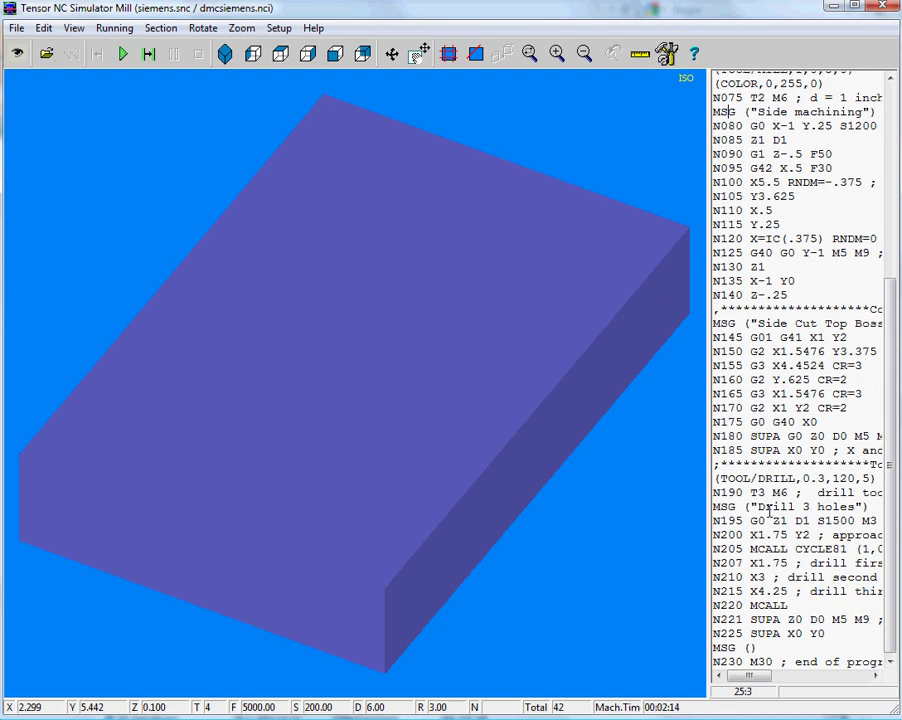
drag(810, 408, 727, 394)
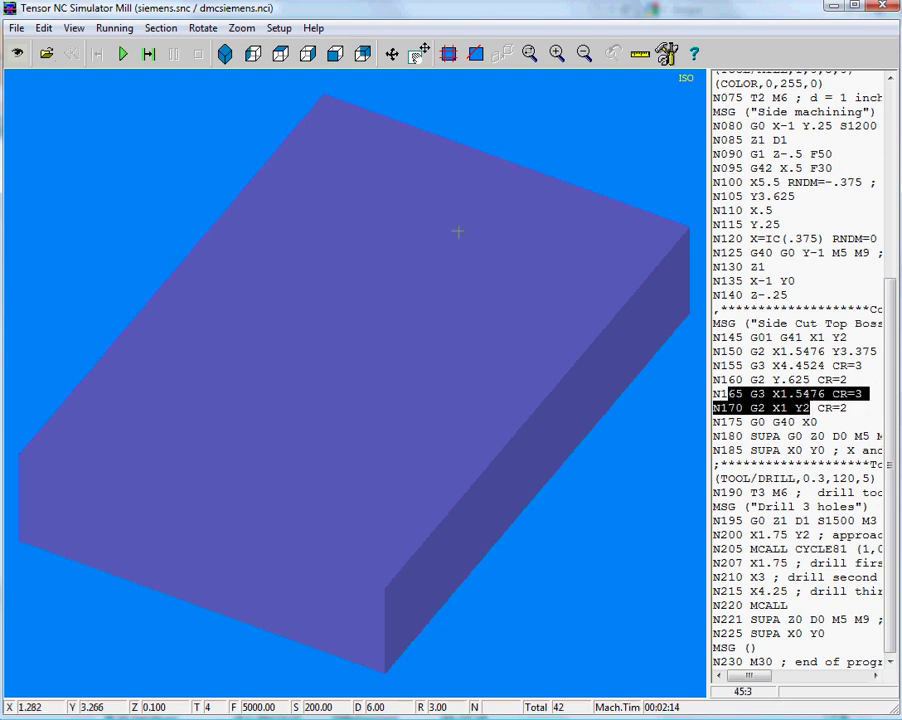
click(121, 54)
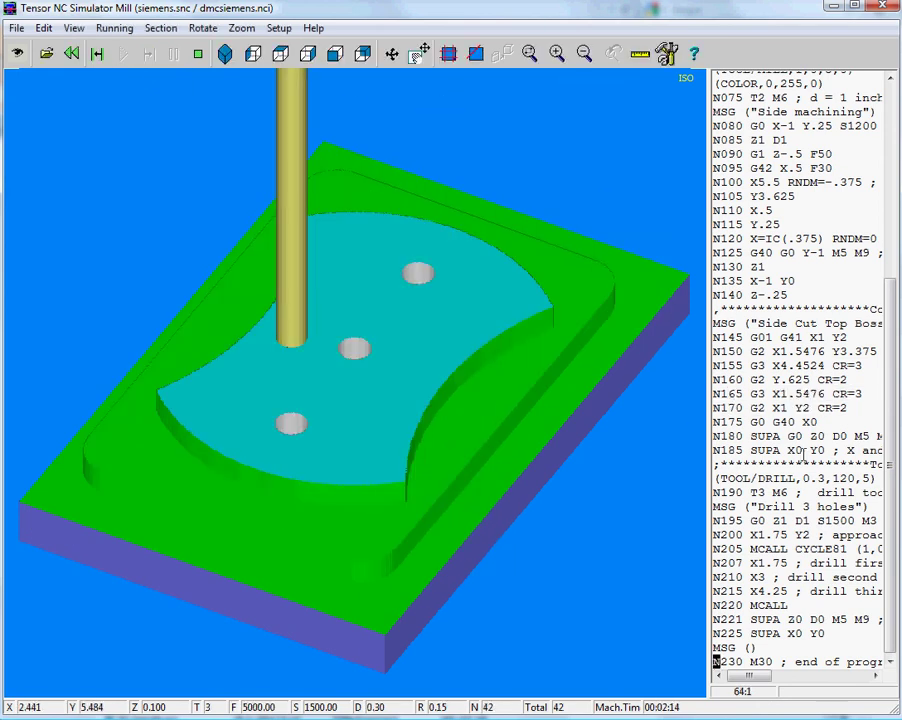
Highlight the MCALL CYCLE81 drilling call on line N205 as the simulation completes.
drag(741, 548, 857, 548)
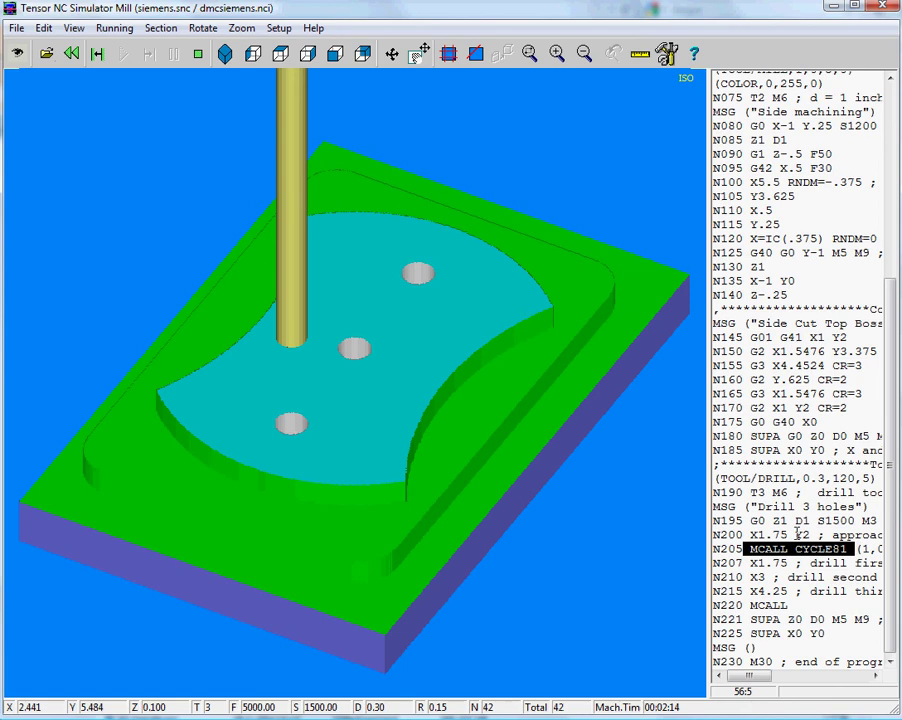